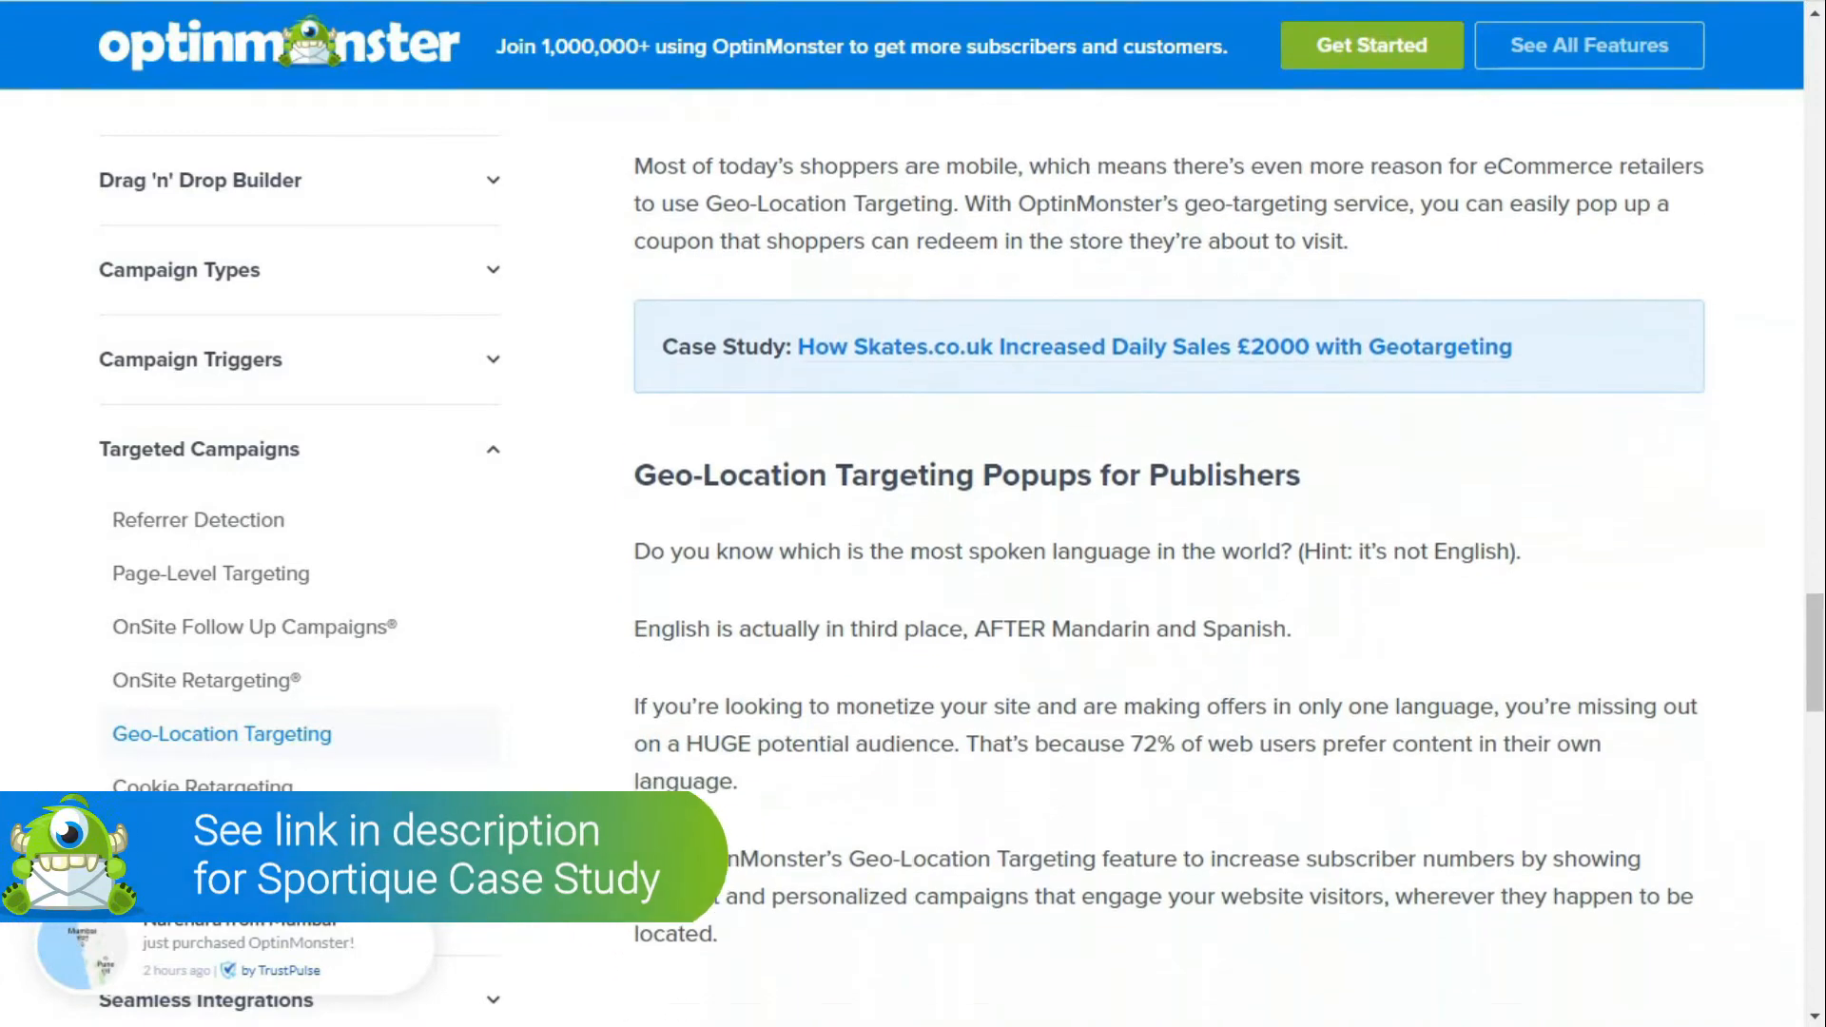
pyautogui.scroll(-5, 1169, 557)
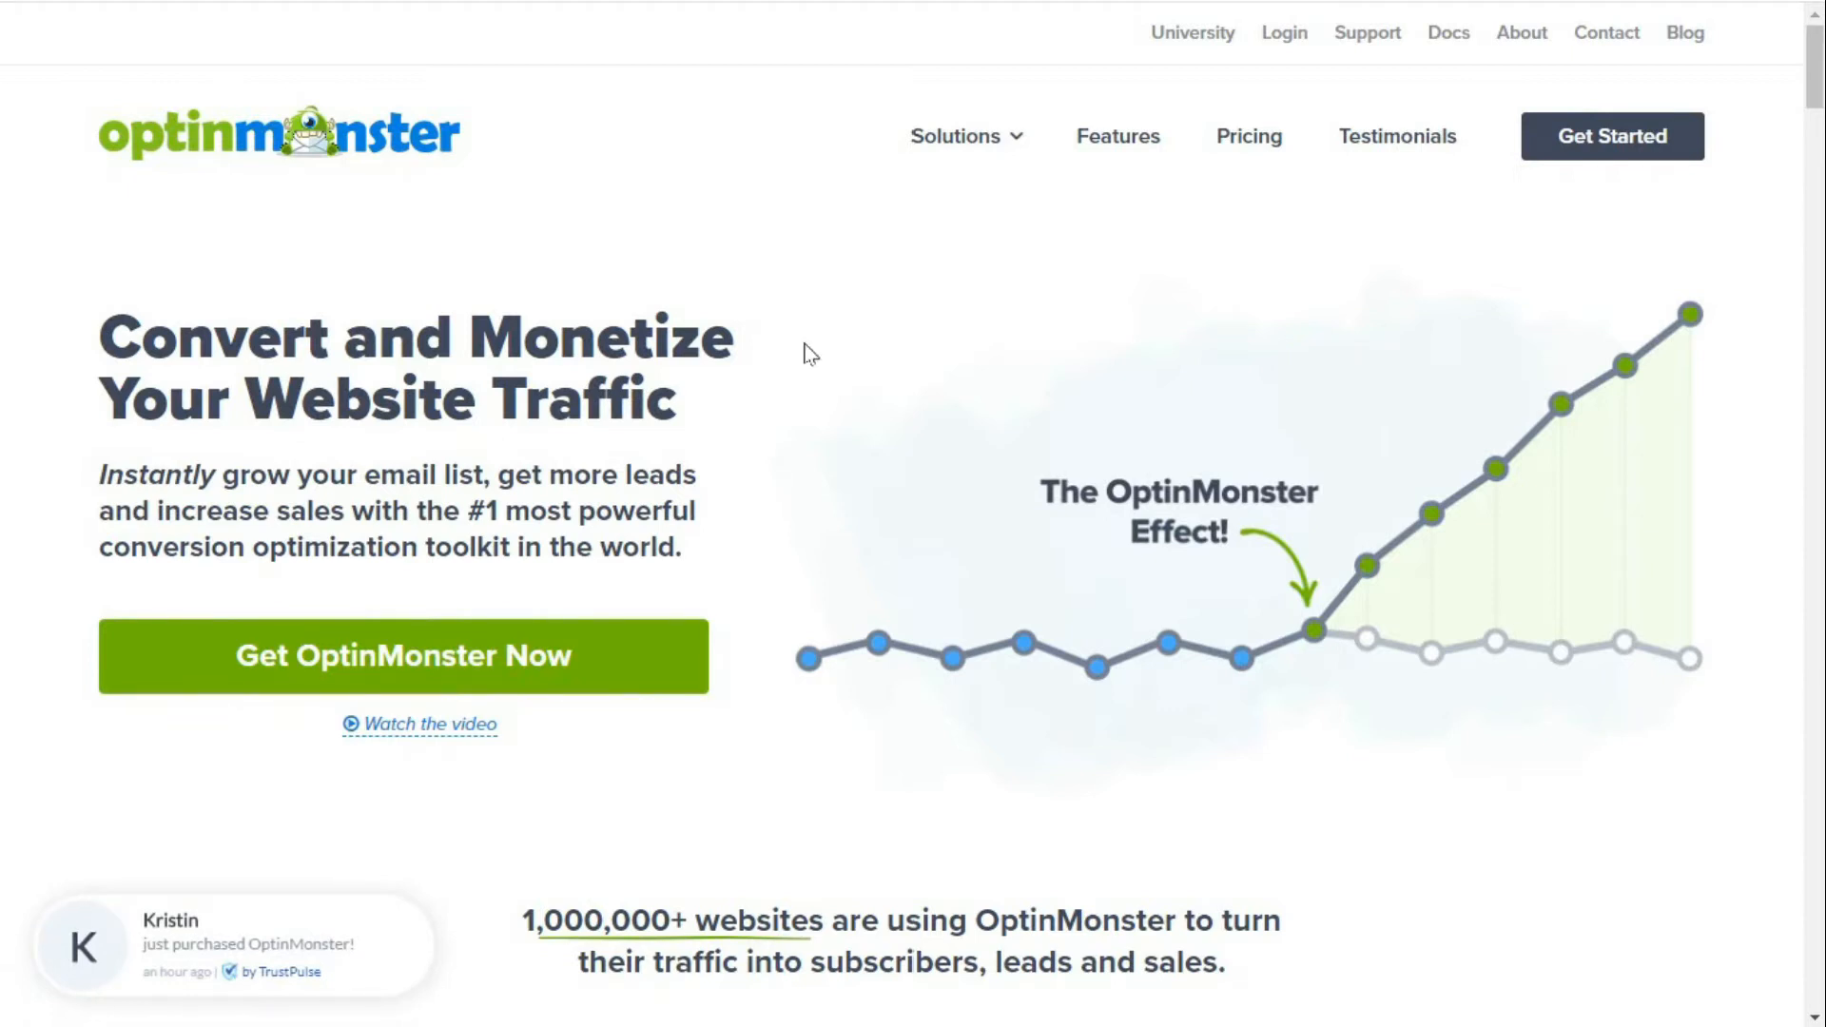
pyautogui.moveTo(1008, 143)
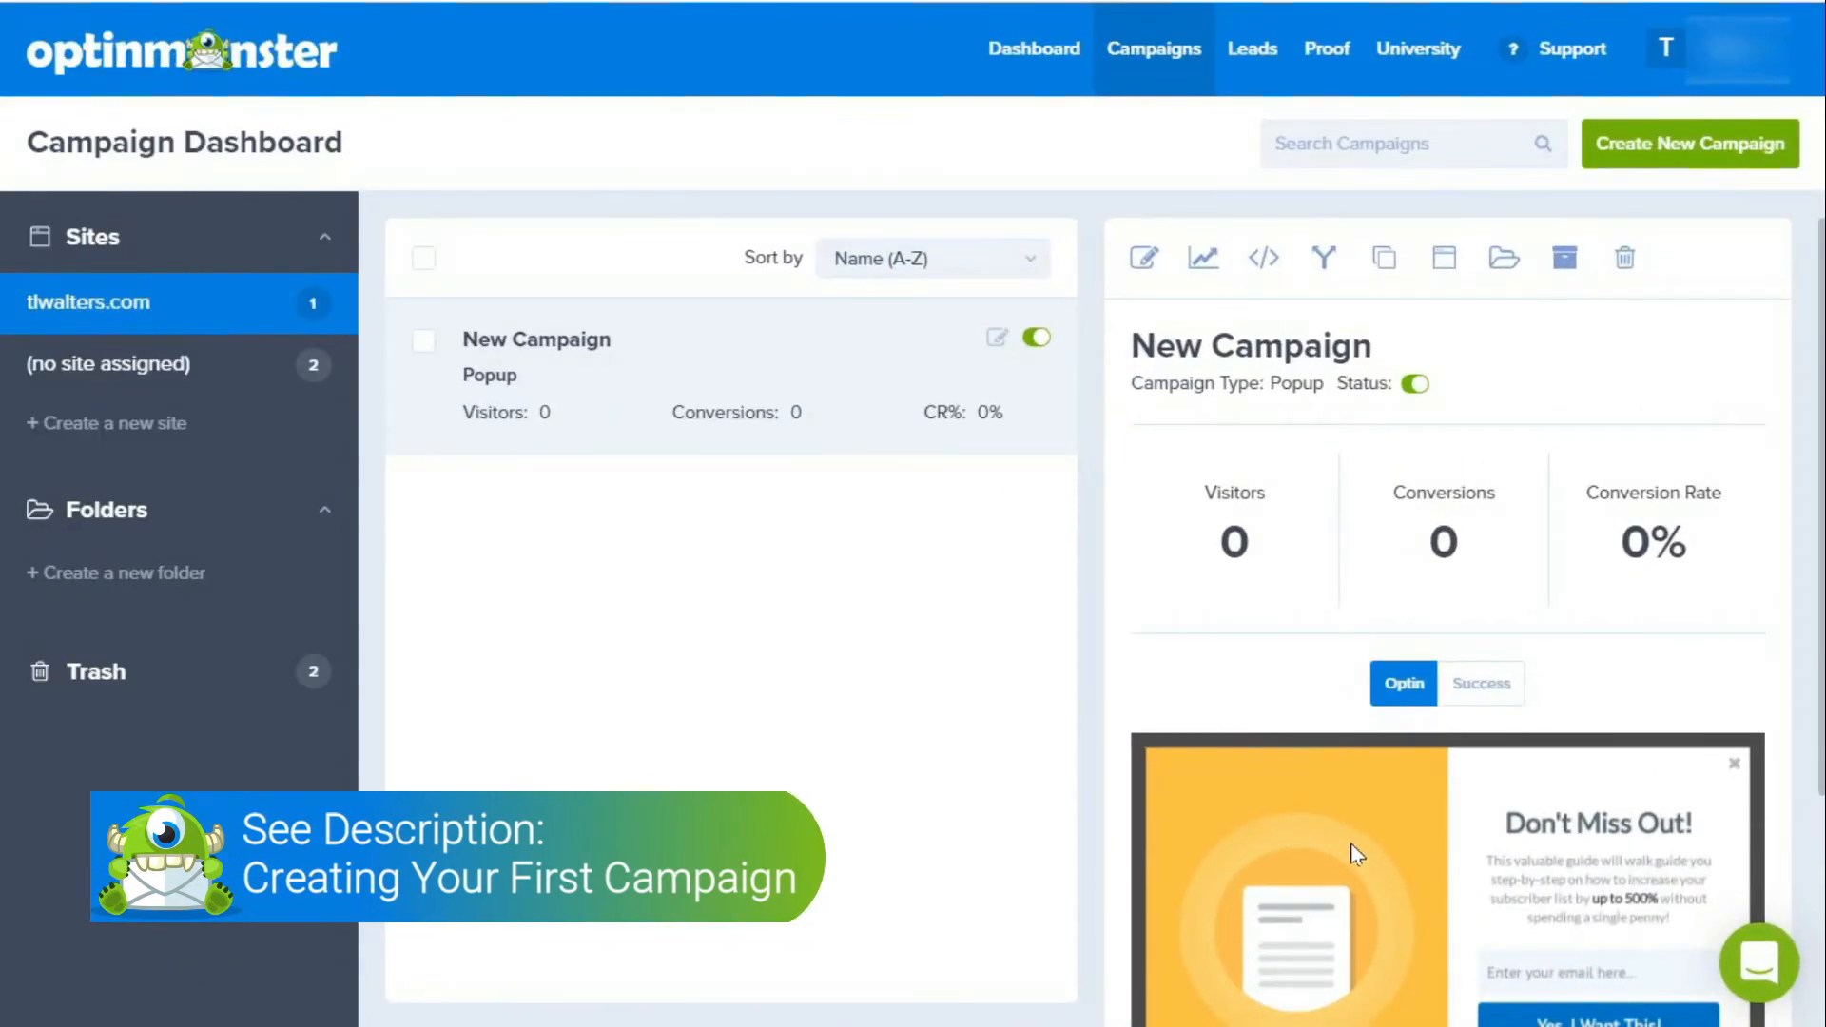
# Step: Create a new popup campaign for desktop and tablet from the Magnet template
pyautogui.click(1629, 152)
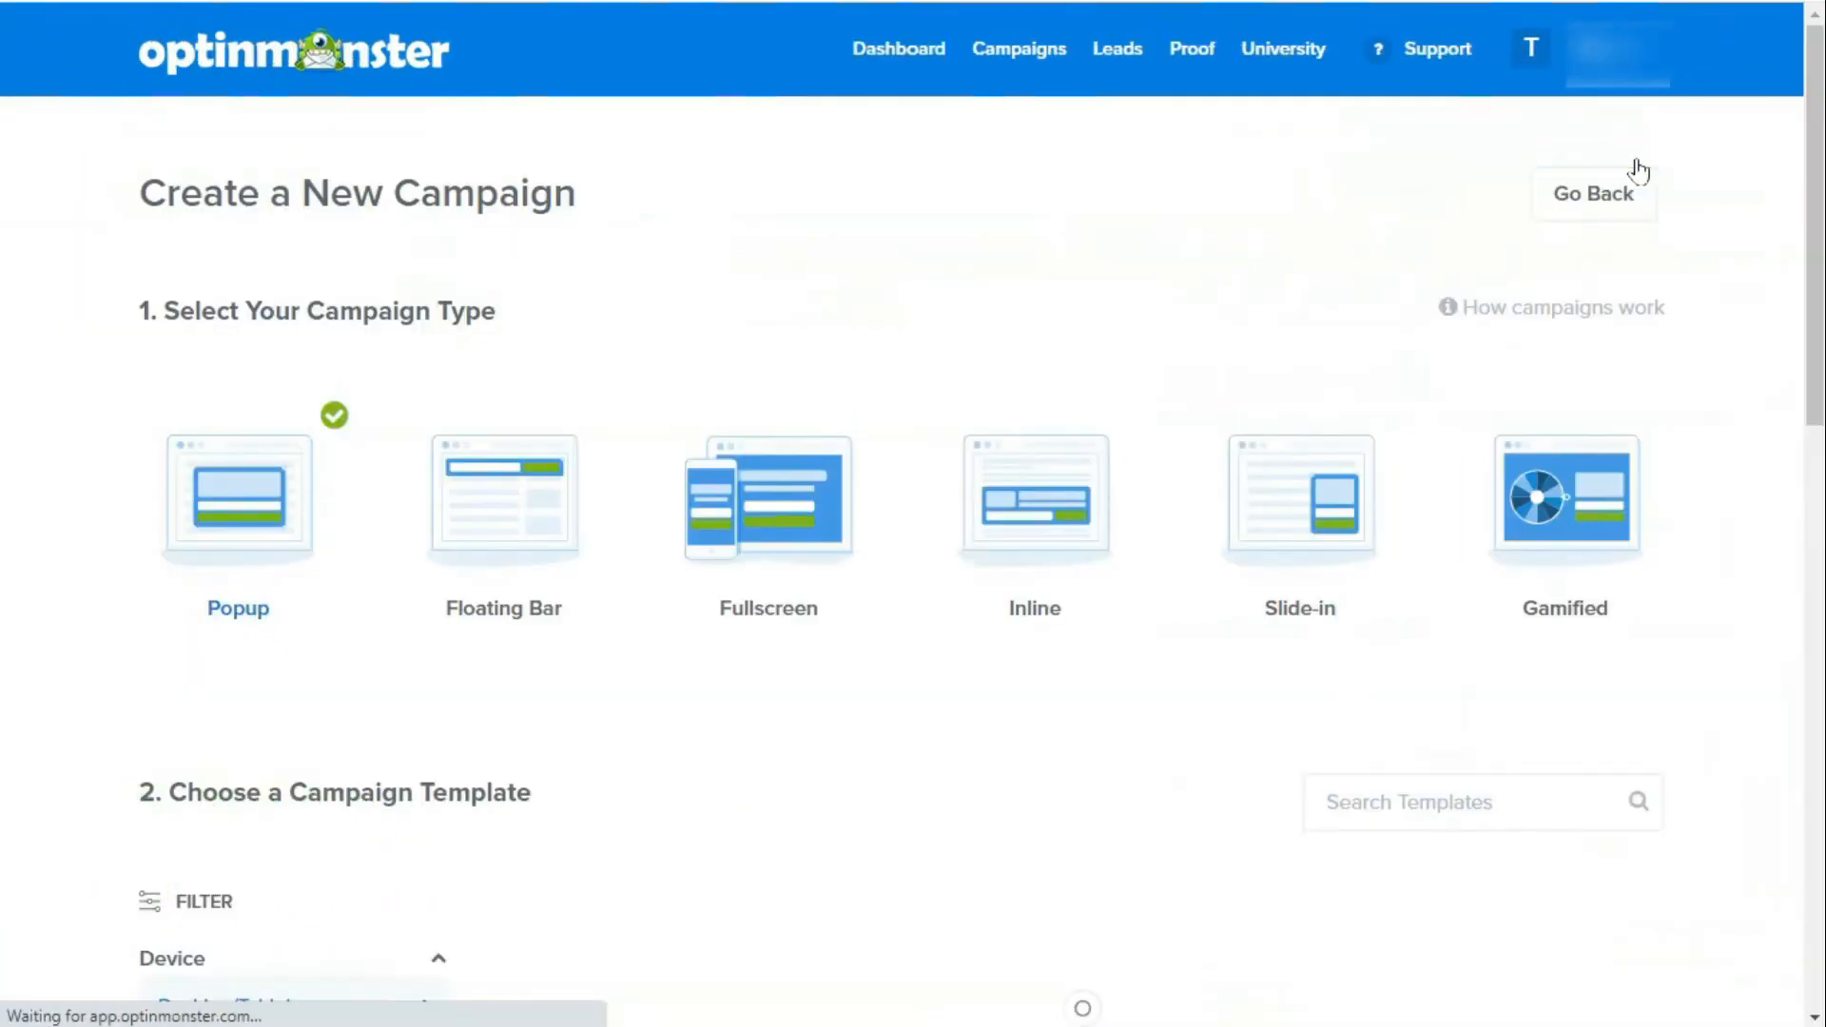
pyautogui.scroll(-10, 424, 643)
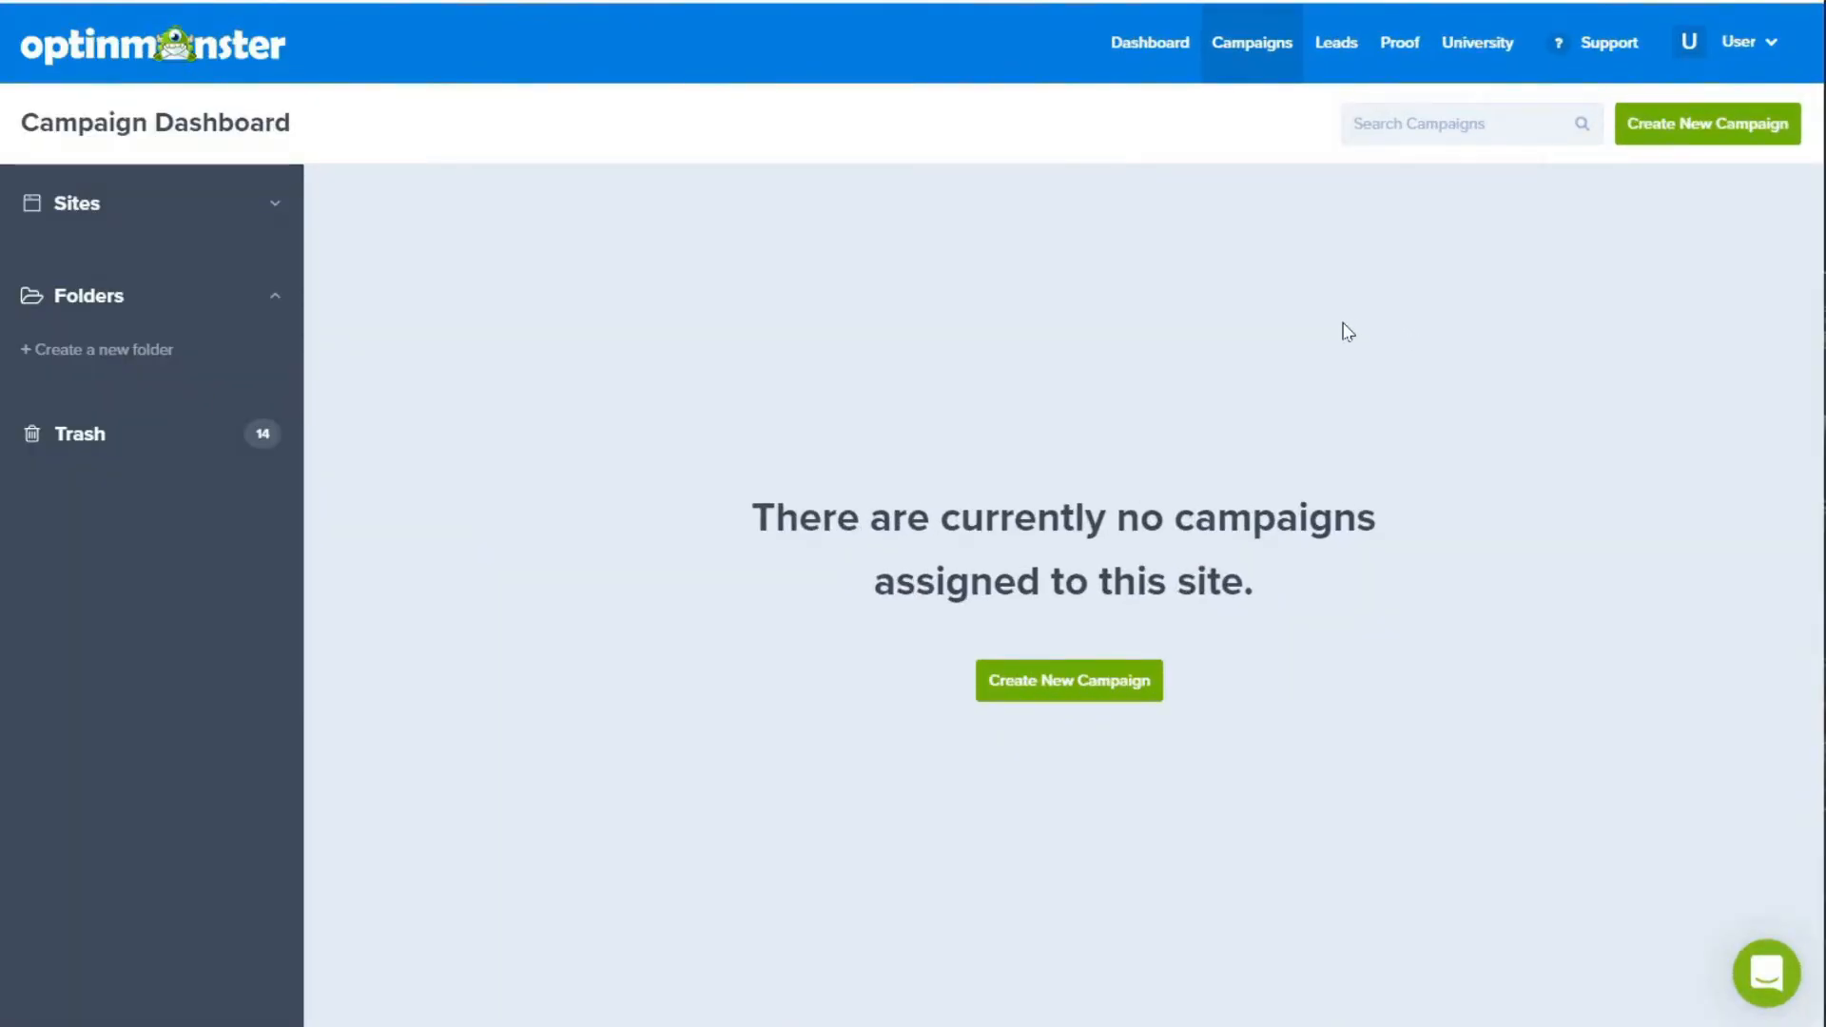
pyautogui.click(1716, 134)
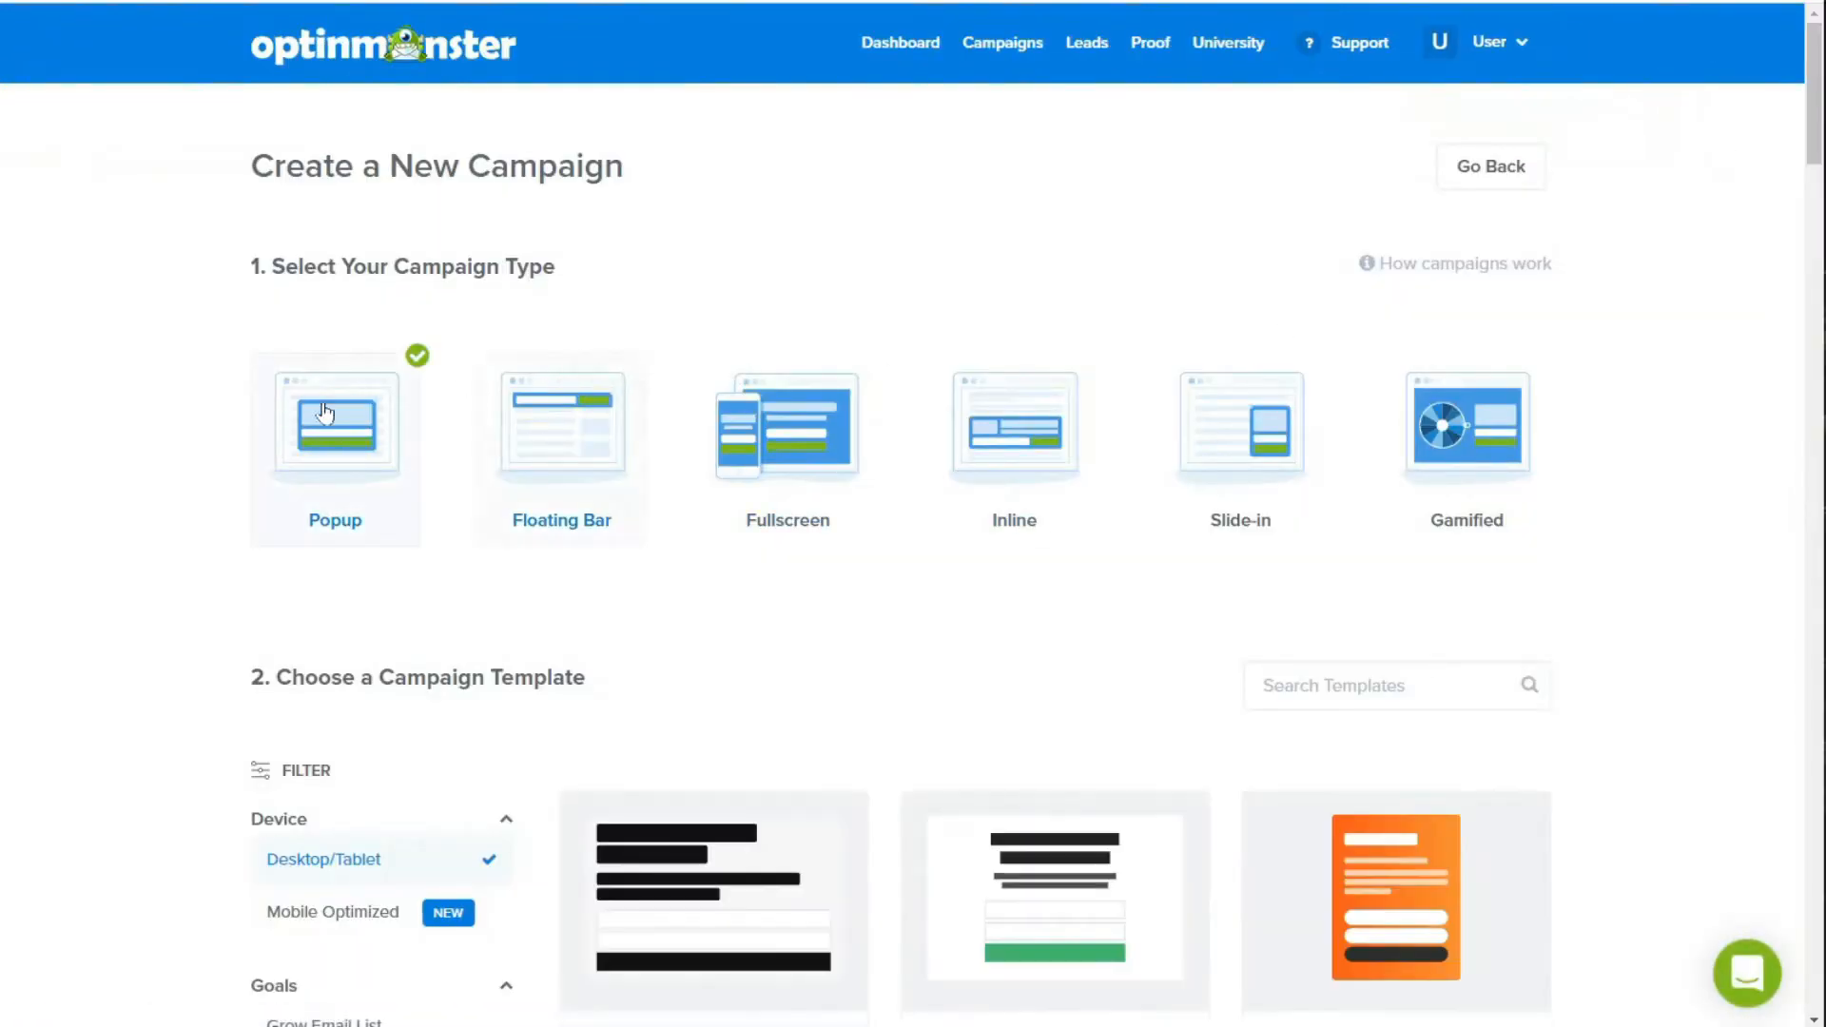
pyautogui.scroll(-9, 1652, 616)
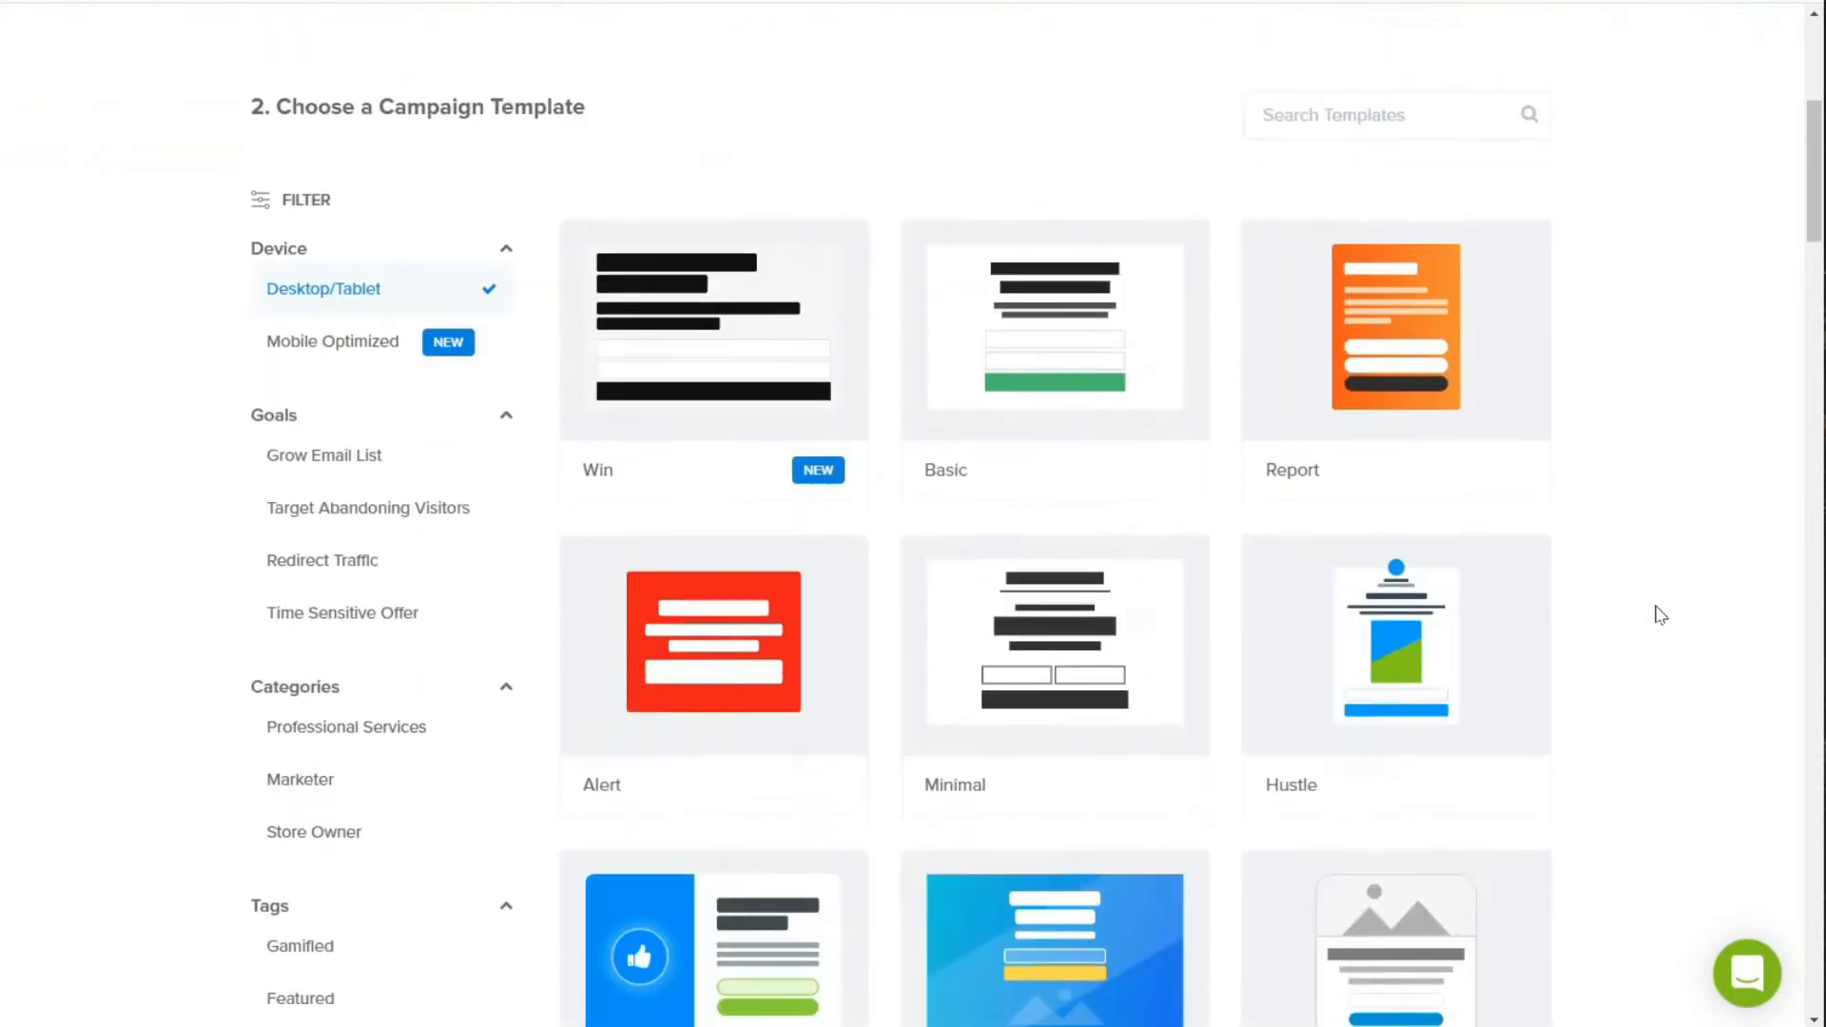
pyautogui.scroll(-9, 1662, 610)
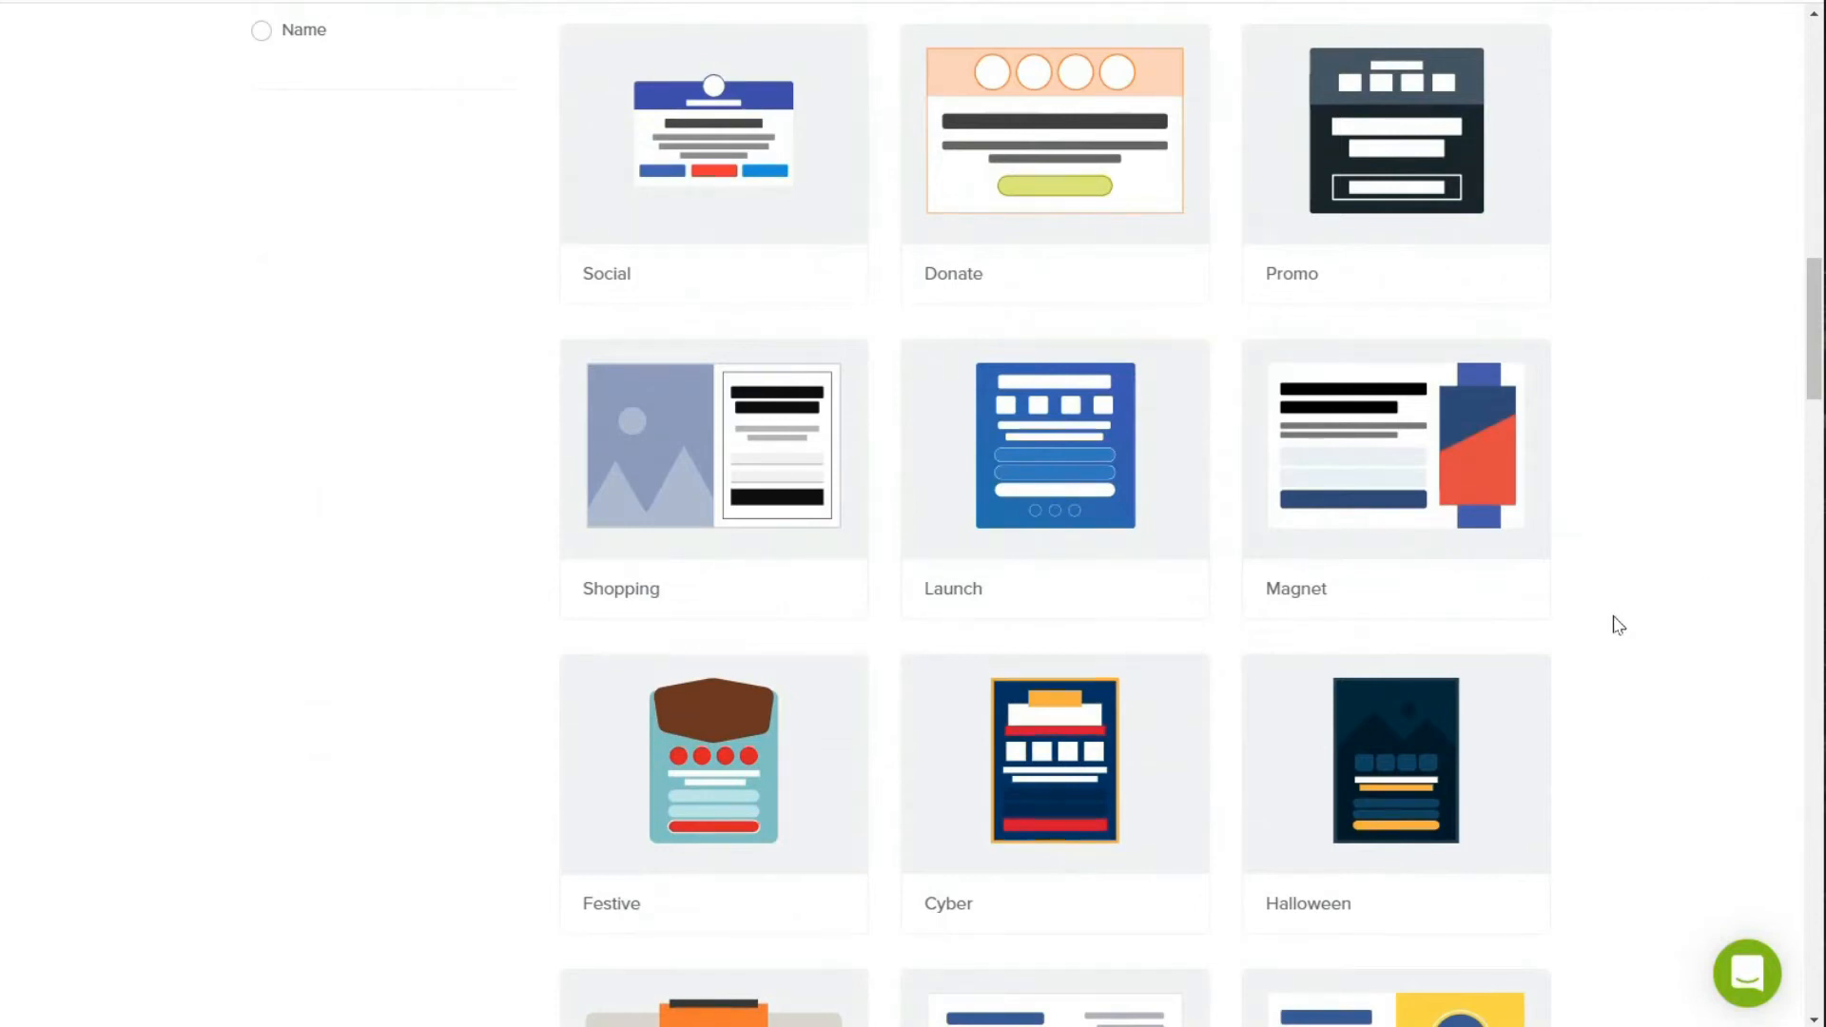
pyautogui.click(1386, 438)
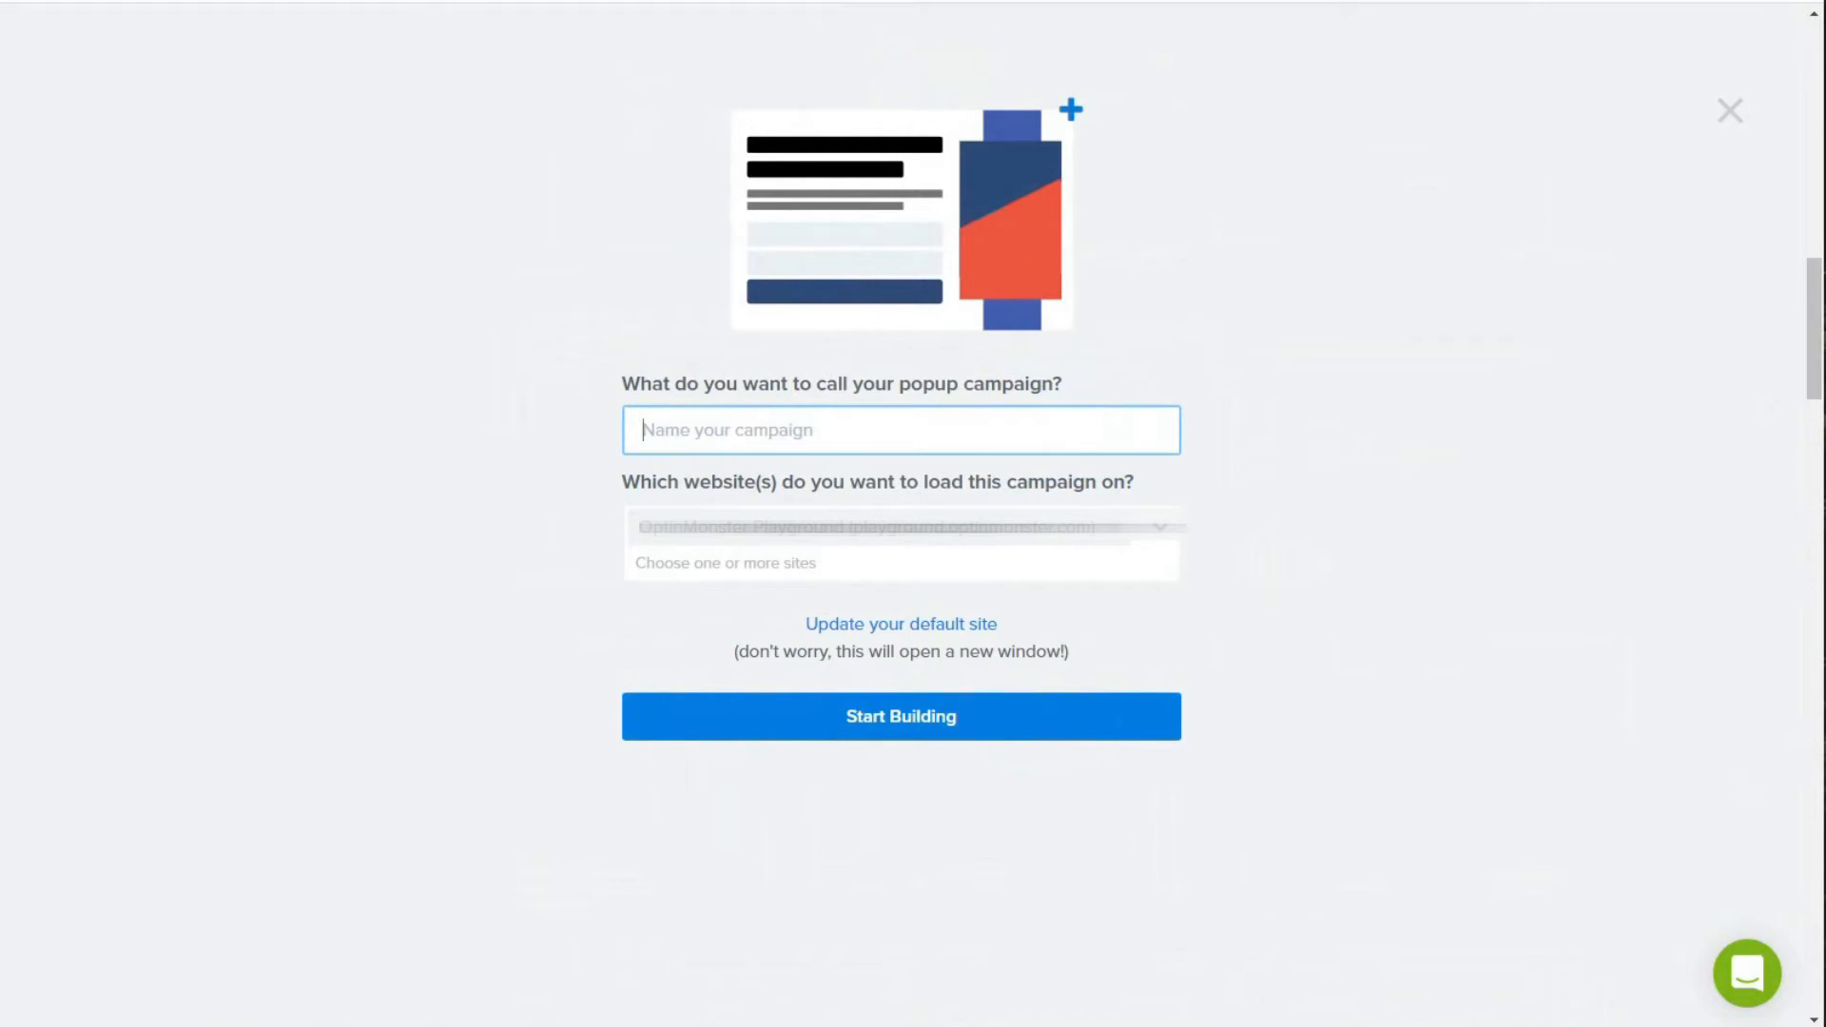
# Step: Name the popup campaign Geo-Targeting and start building it
pyautogui.write('Geo-Targeting')
pyautogui.click(809, 734)
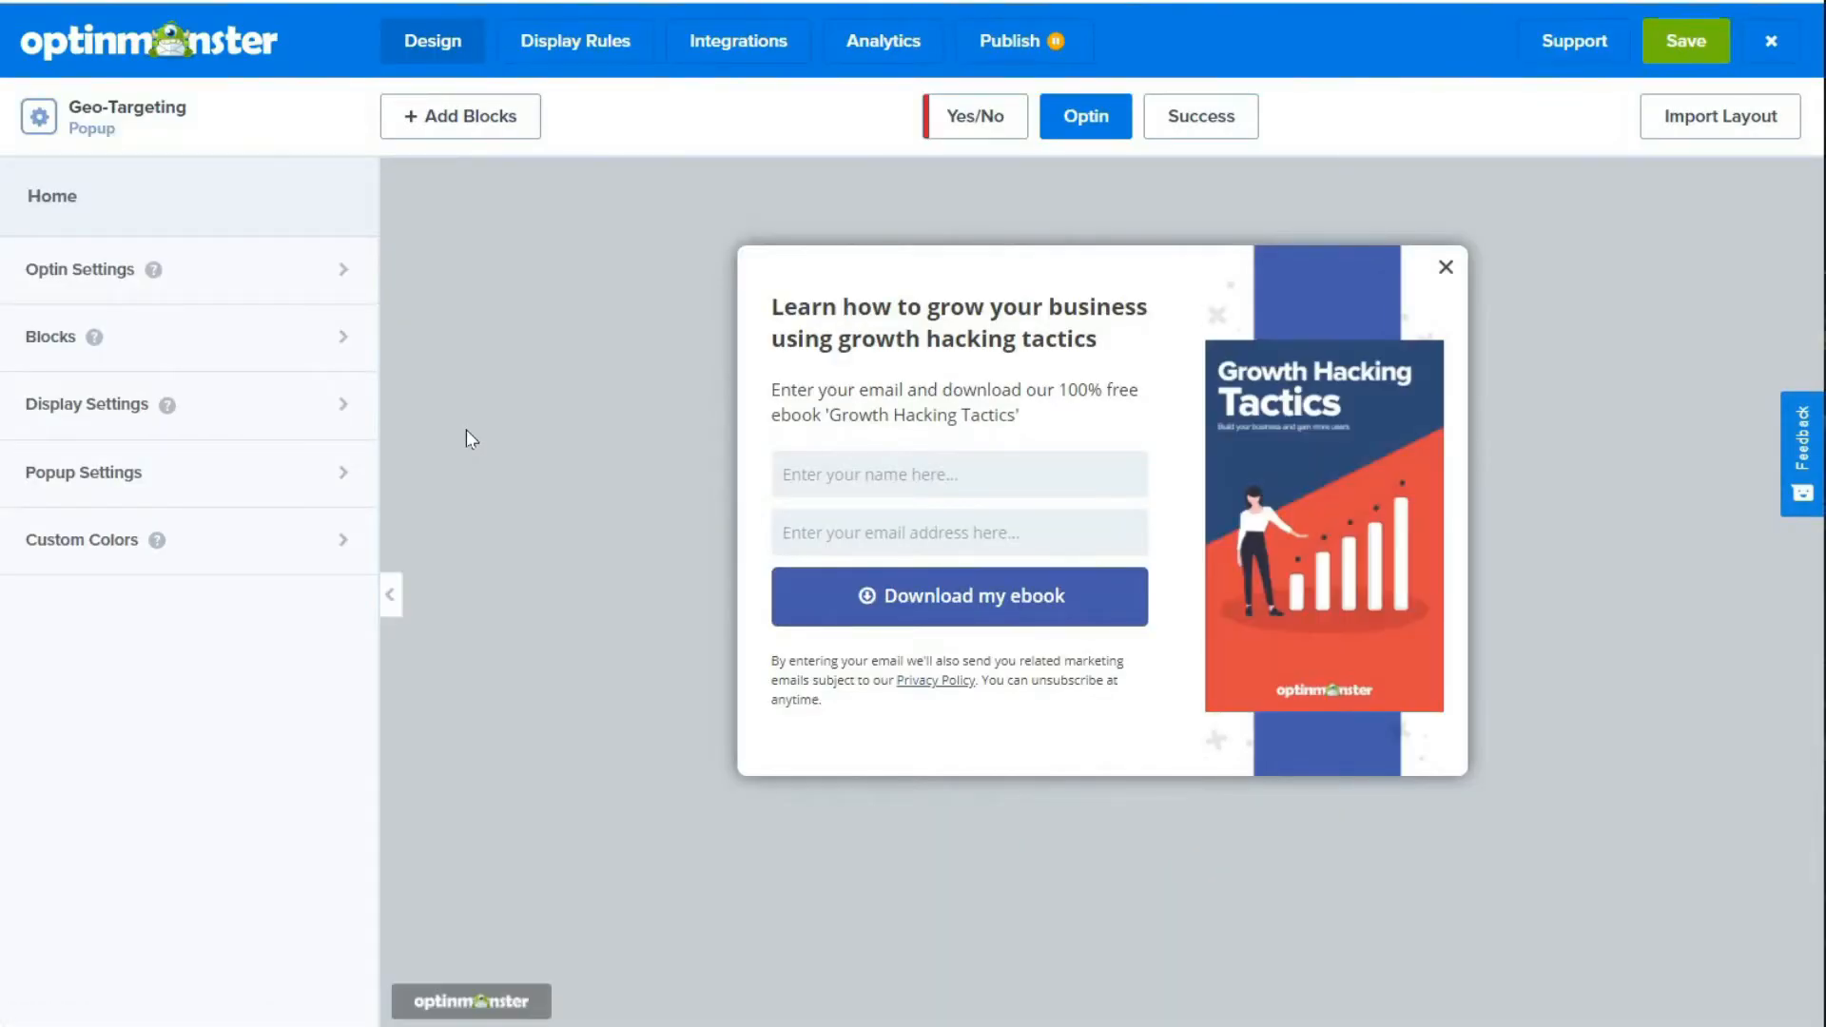
pyautogui.click(898, 344)
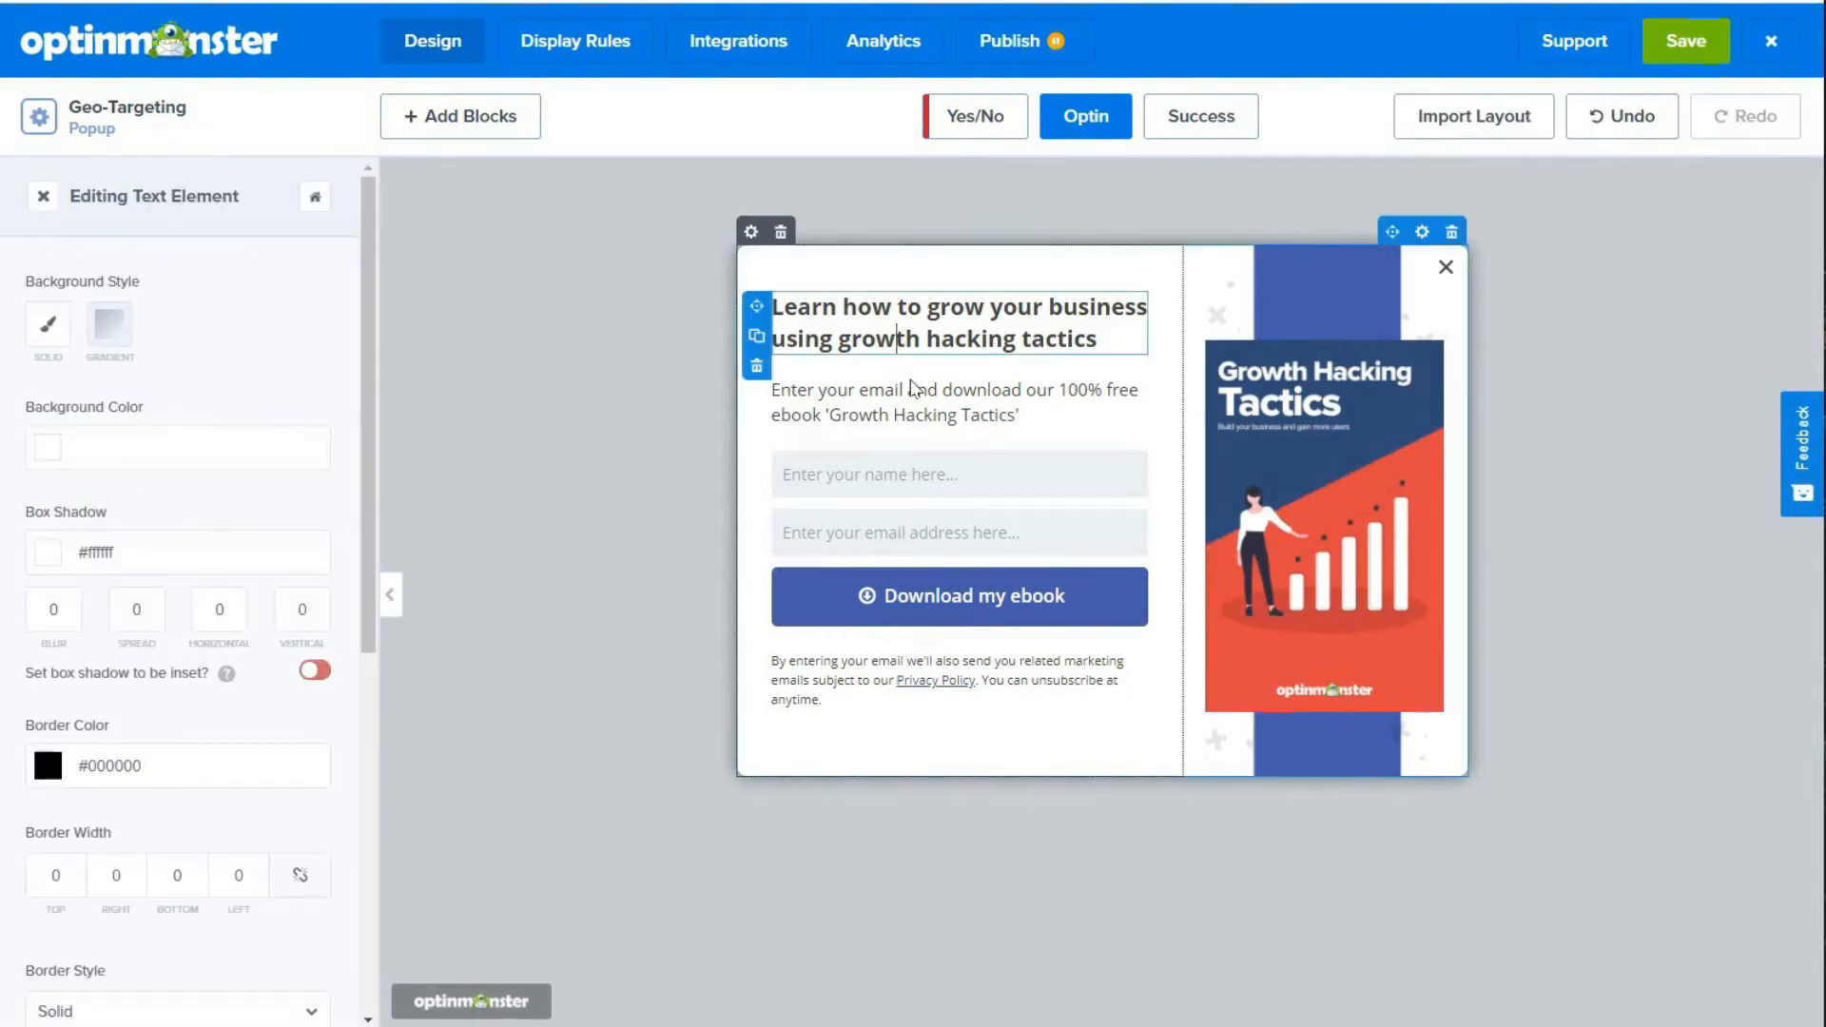
pyautogui.click(924, 415)
pyautogui.click(914, 528)
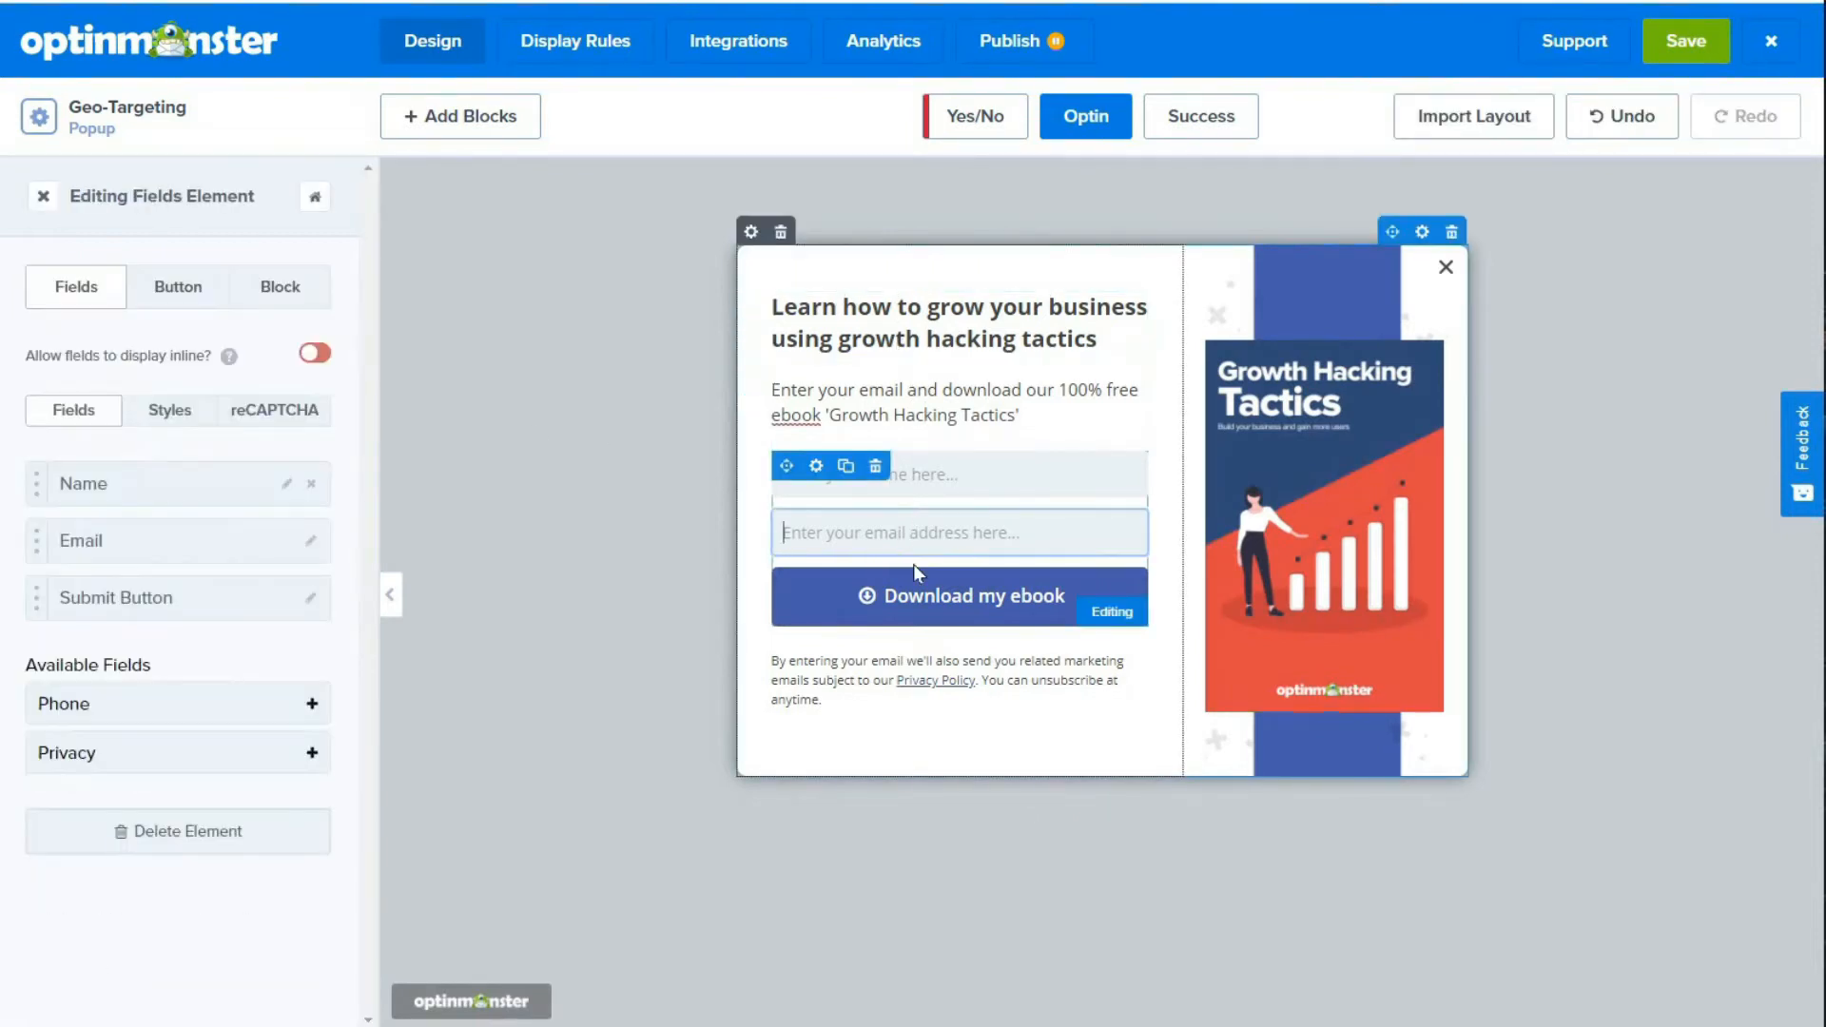
pyautogui.click(1230, 434)
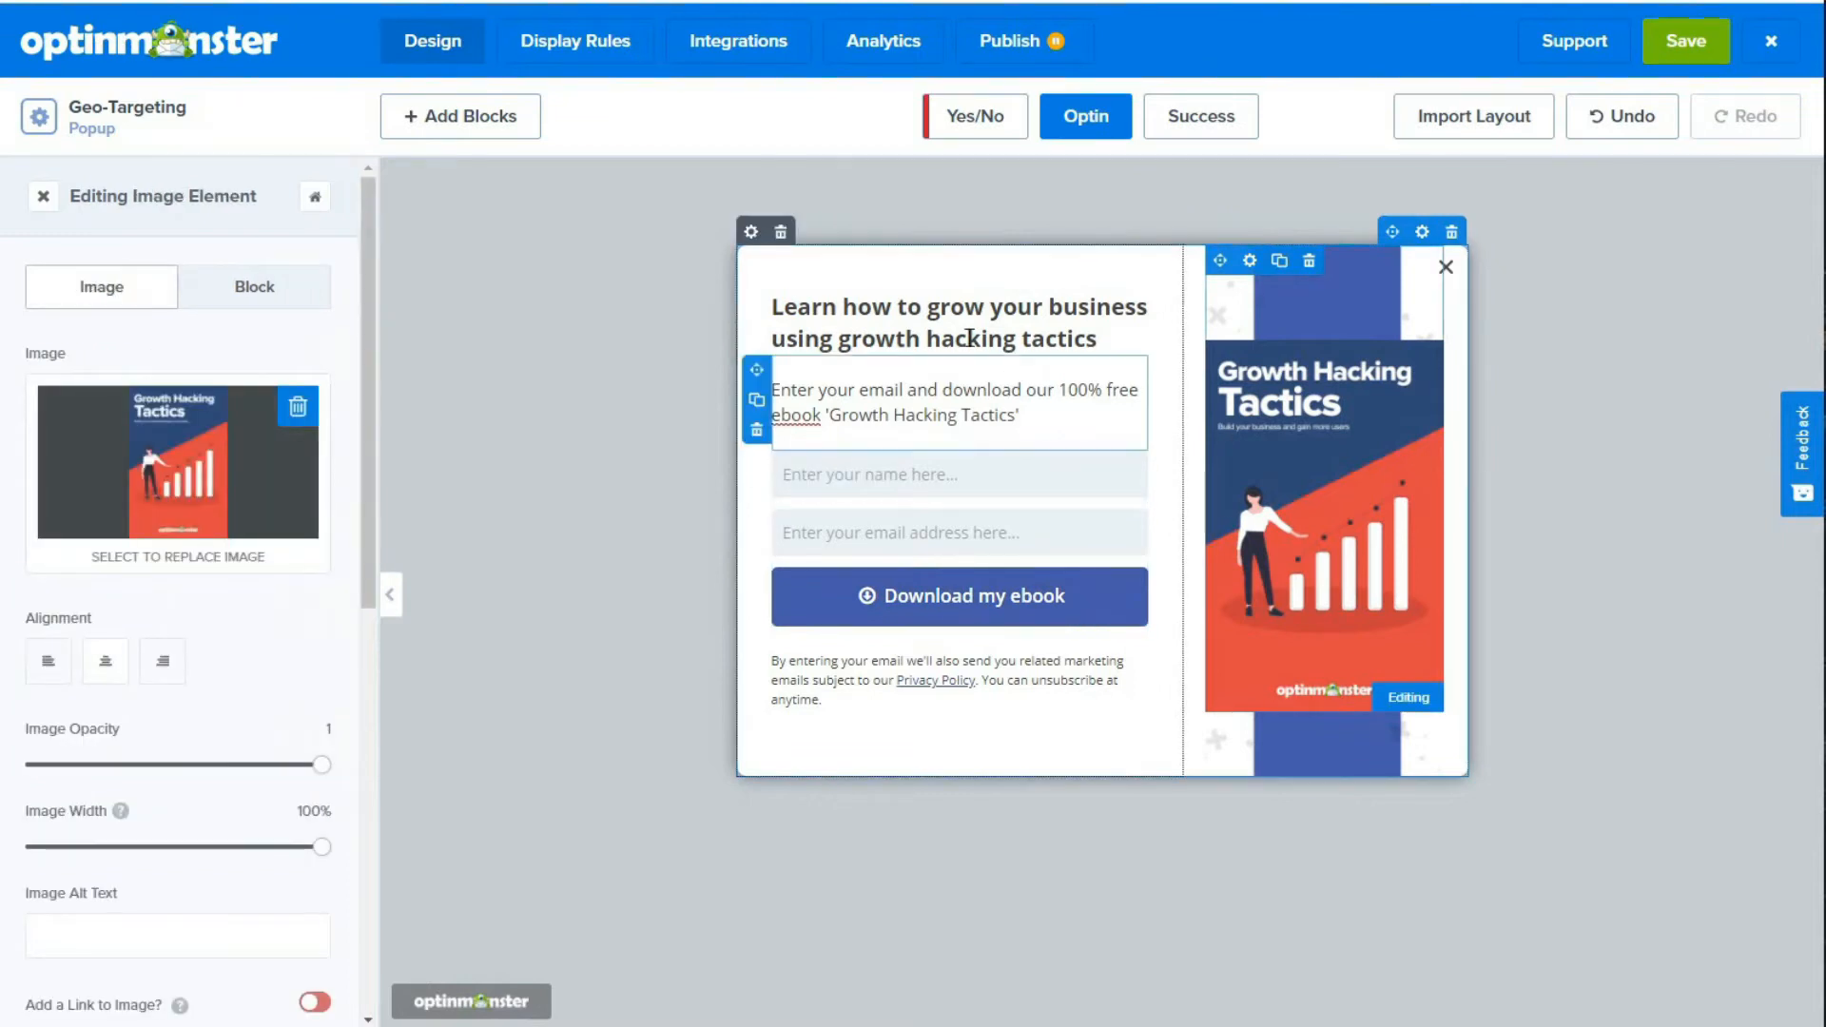
# Step: Replace the popup's heading with 'Grab your Free "Growth Hacking Tactics" eBook!'
pyautogui.click(955, 335)
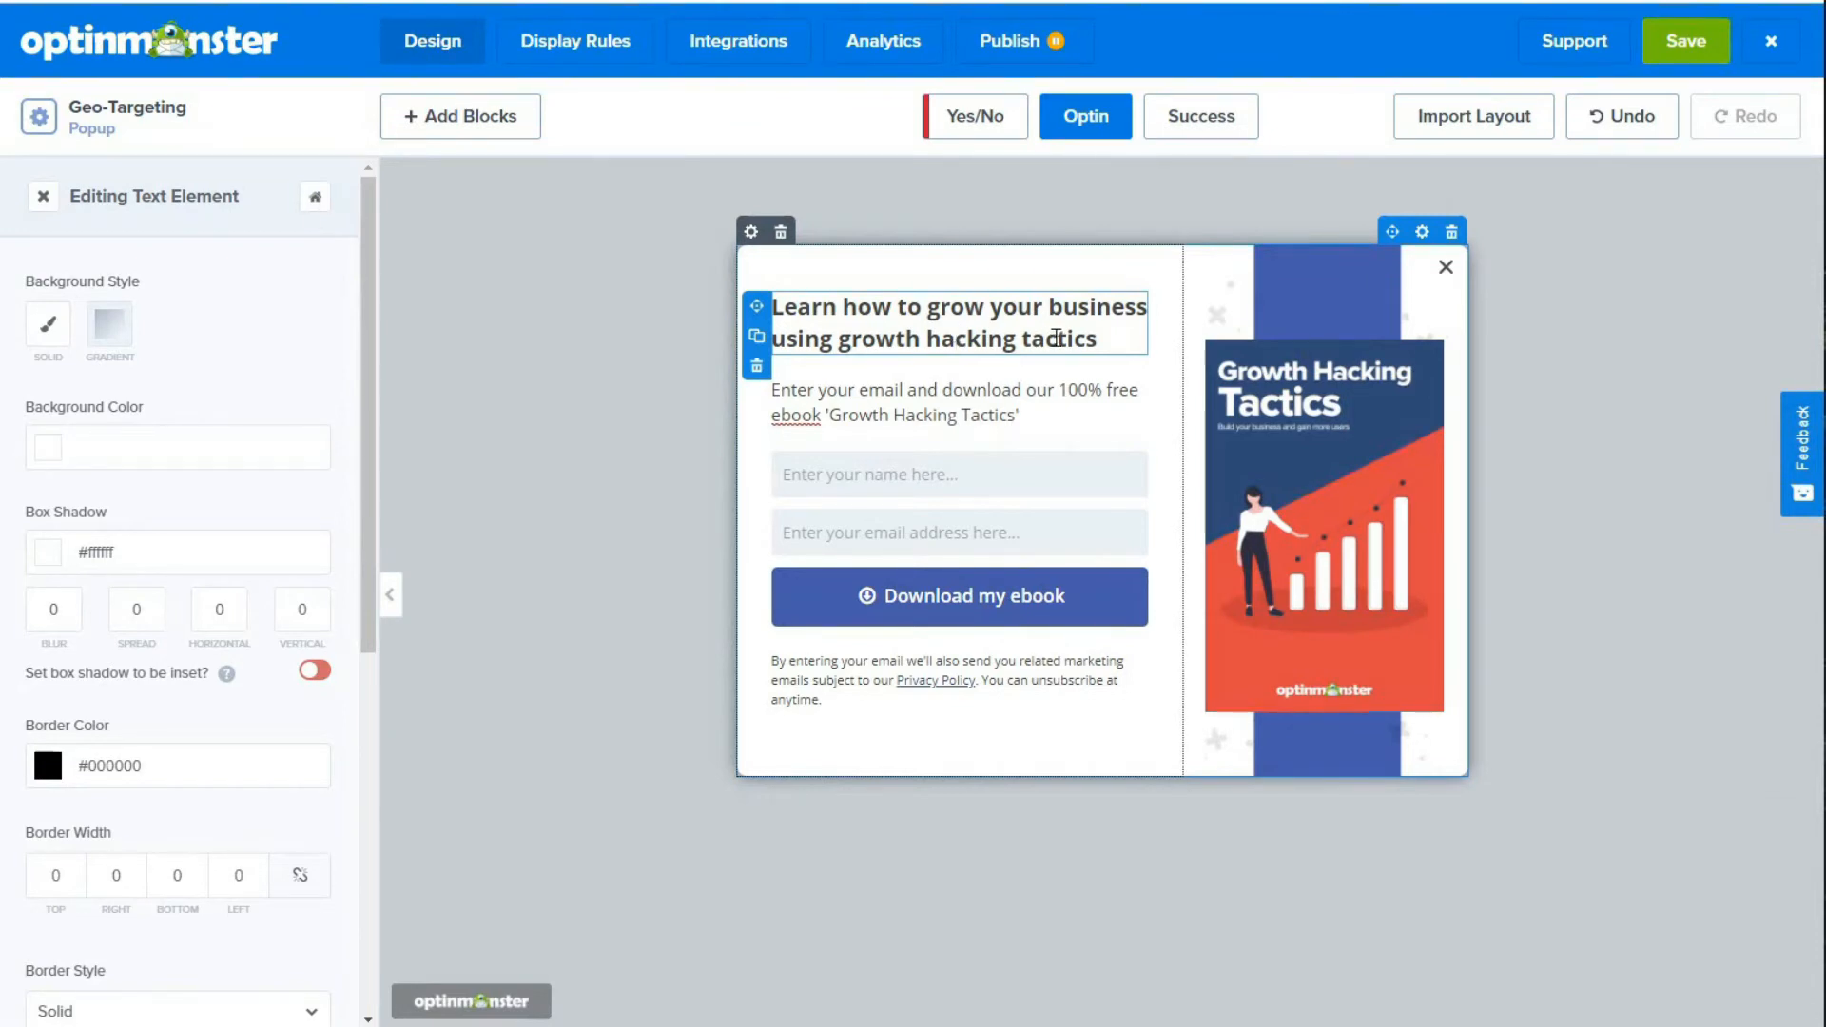
pyautogui.tripleClick(1094, 339)
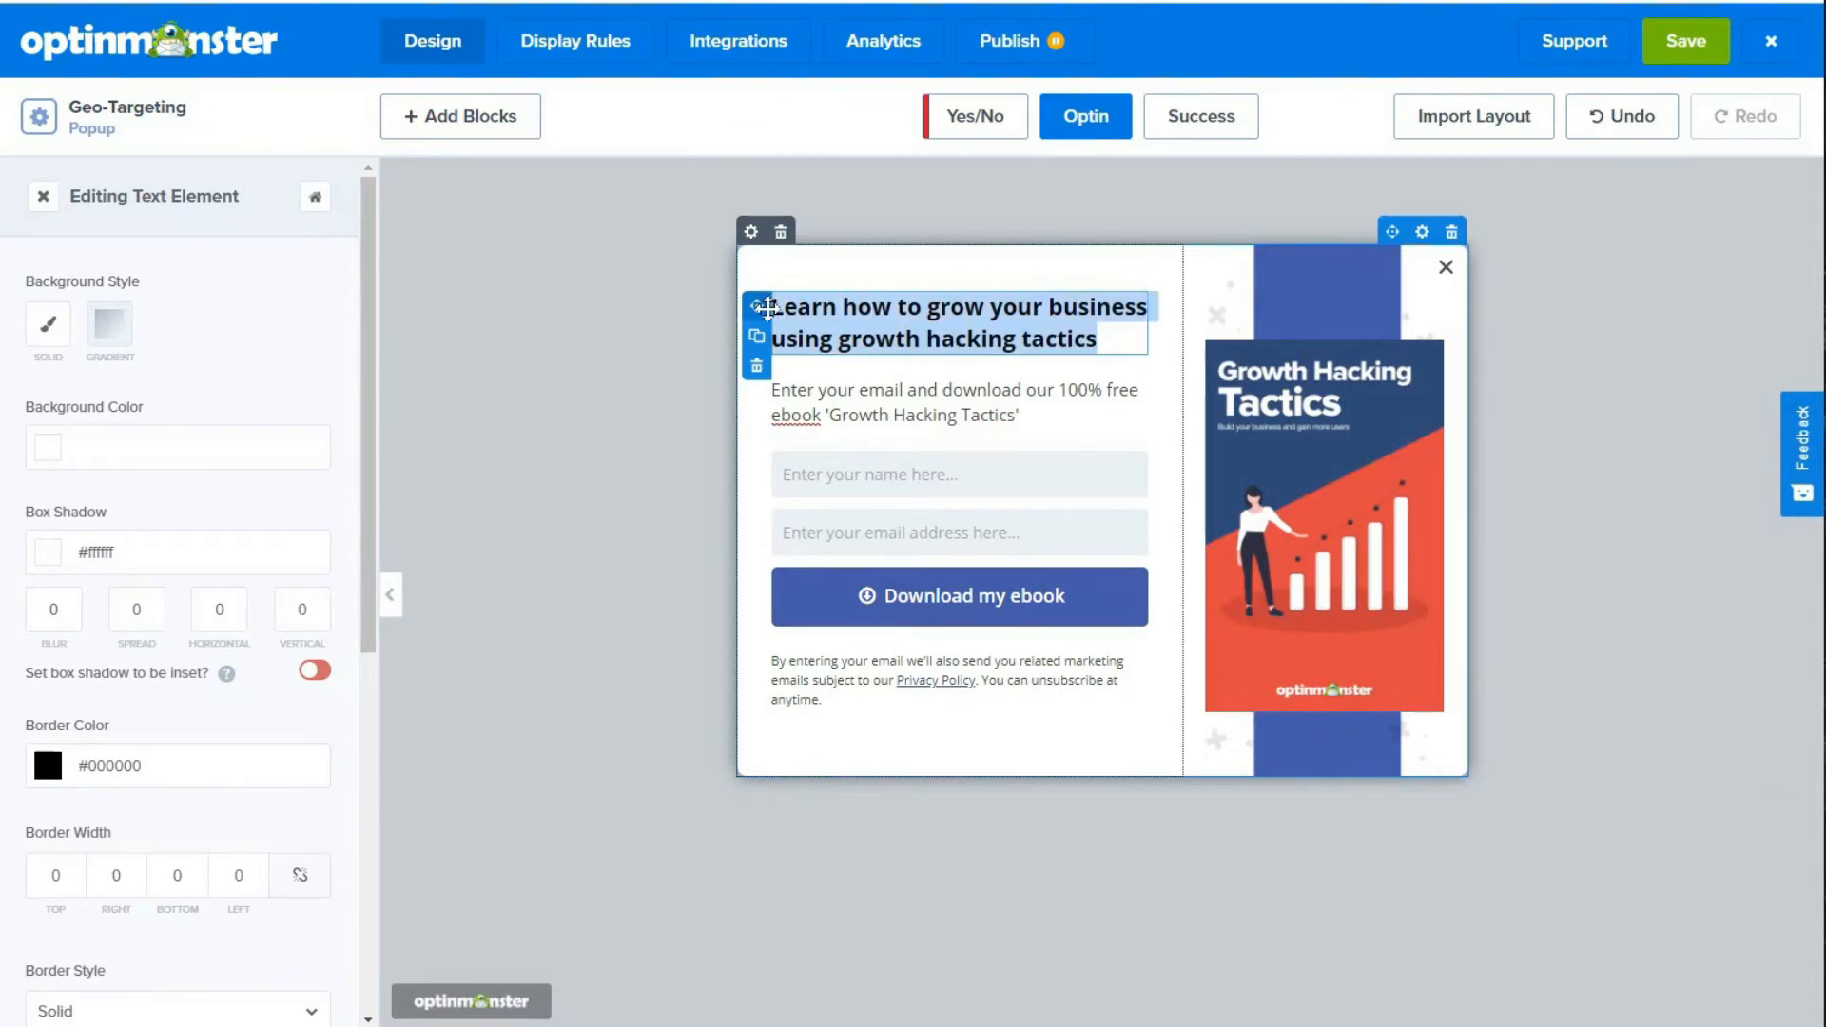
pyautogui.press('BackSpace')
pyautogui.write('Grab your Free "Growth Hacking Tactics" eBook!')
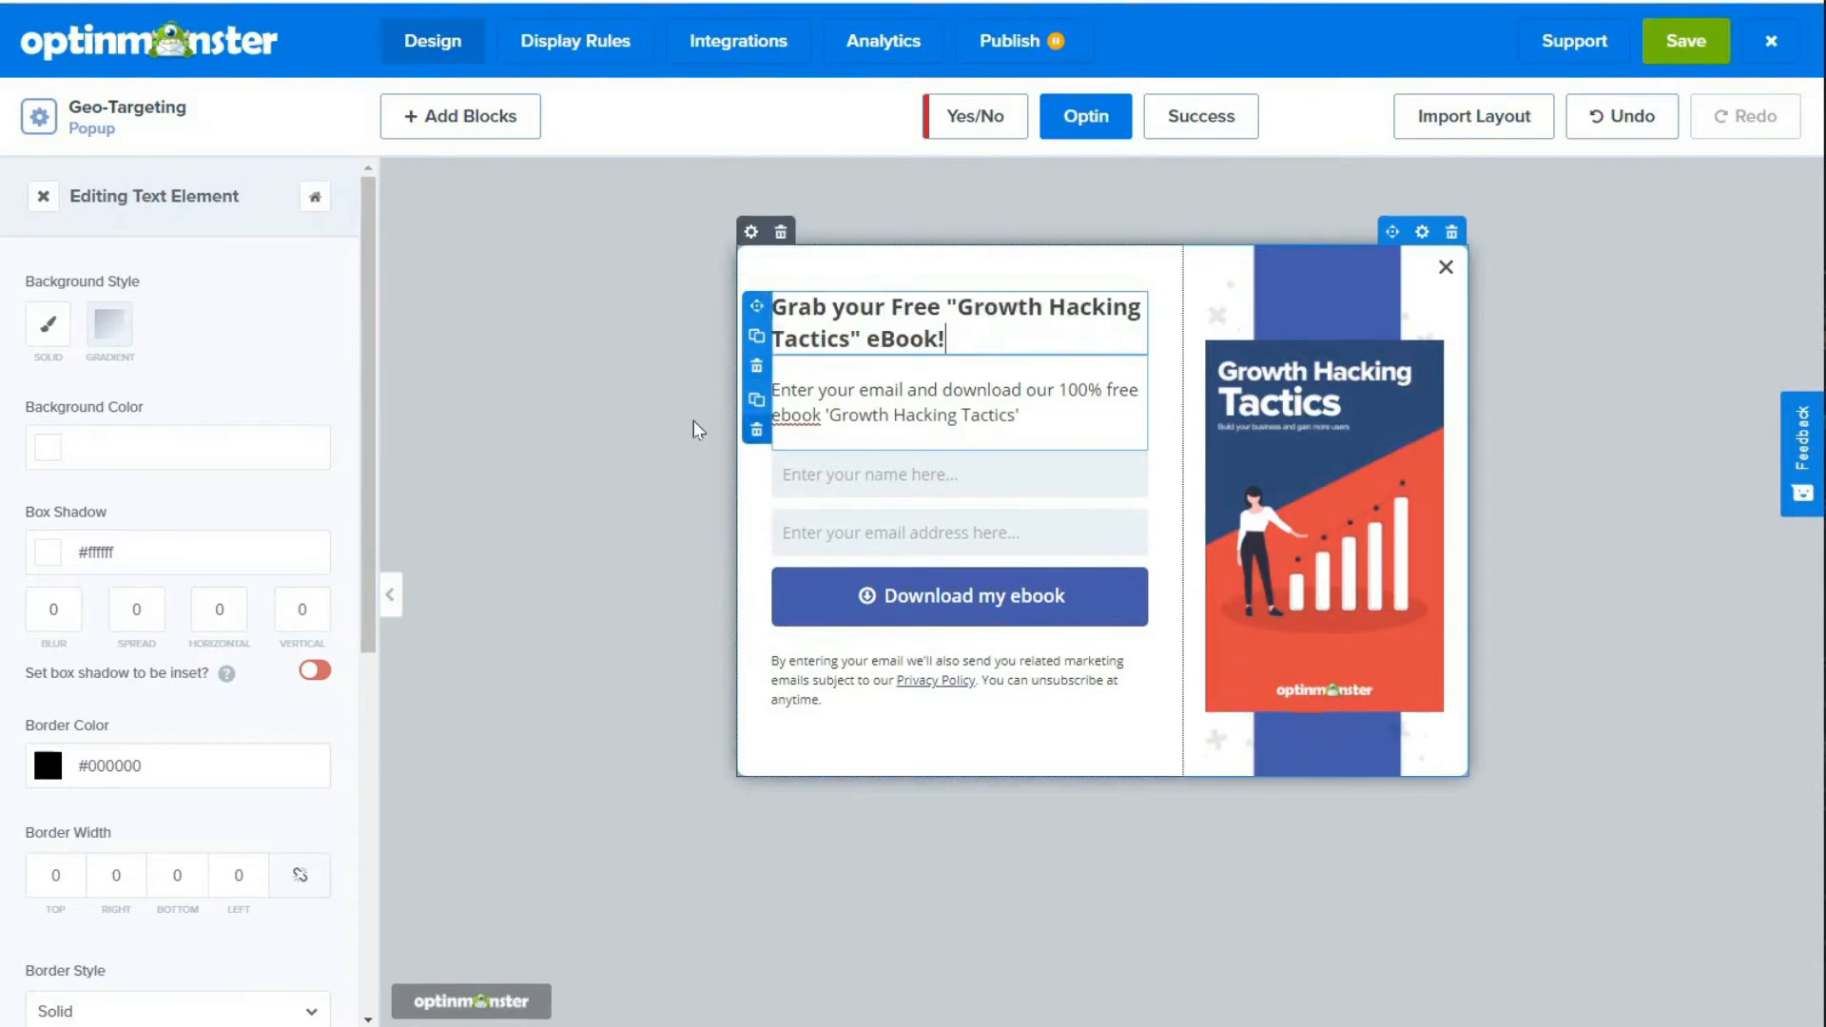
pyautogui.click(885, 389)
pyautogui.doubleClick(843, 320)
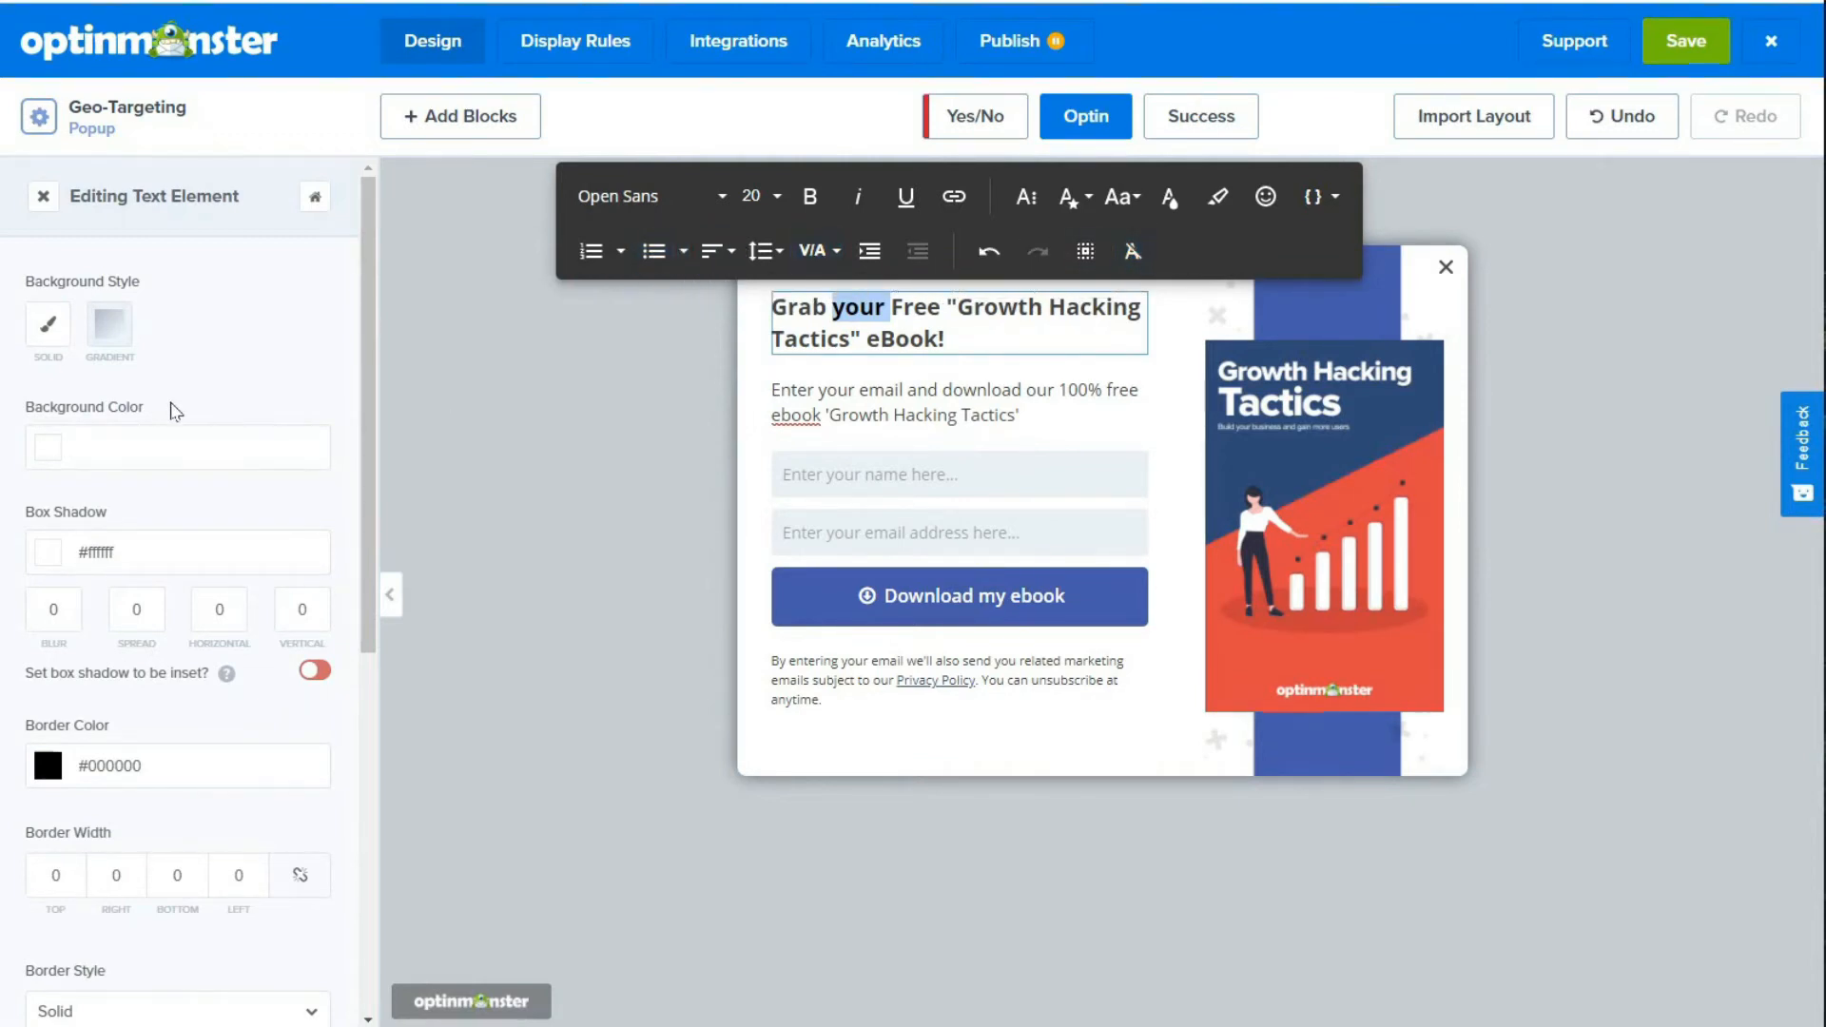
pyautogui.scroll(-4, 179, 415)
pyautogui.scroll(4, 171, 415)
# Step: Delete the text element below the heading that asks visitors to enter their email and download the ebook
pyautogui.click(849, 390)
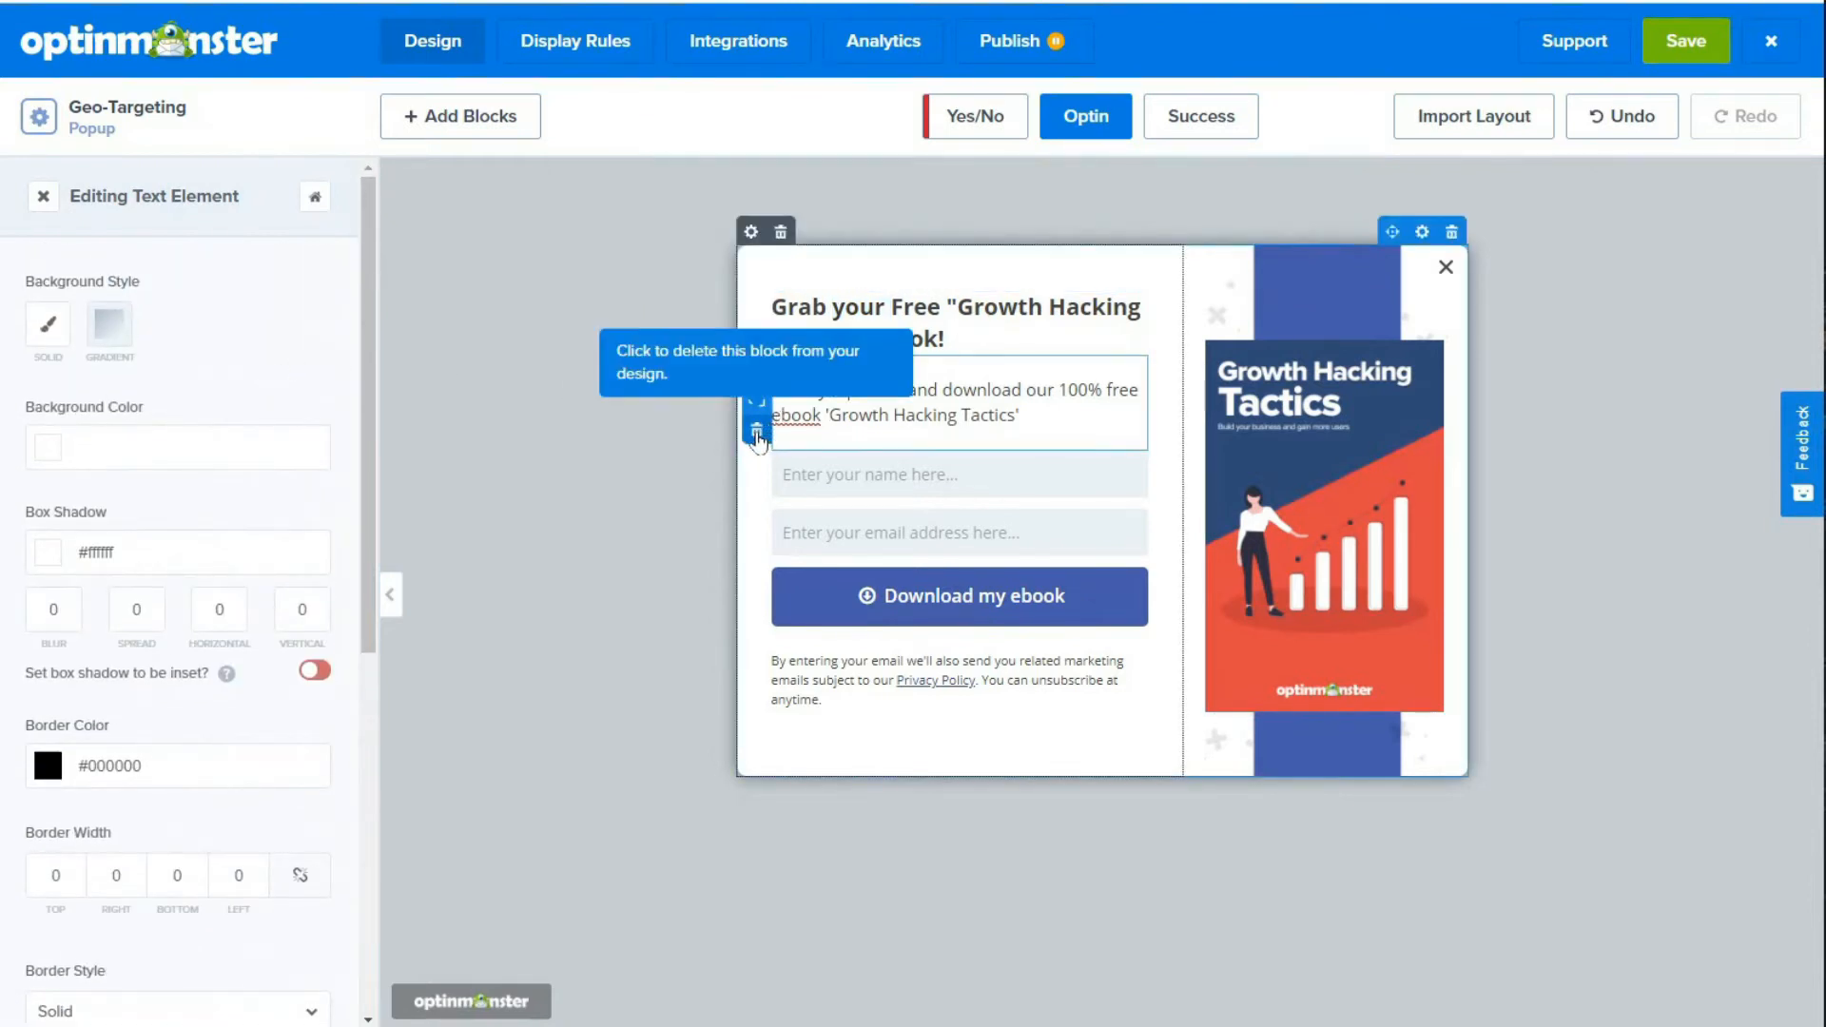
pyautogui.click(757, 436)
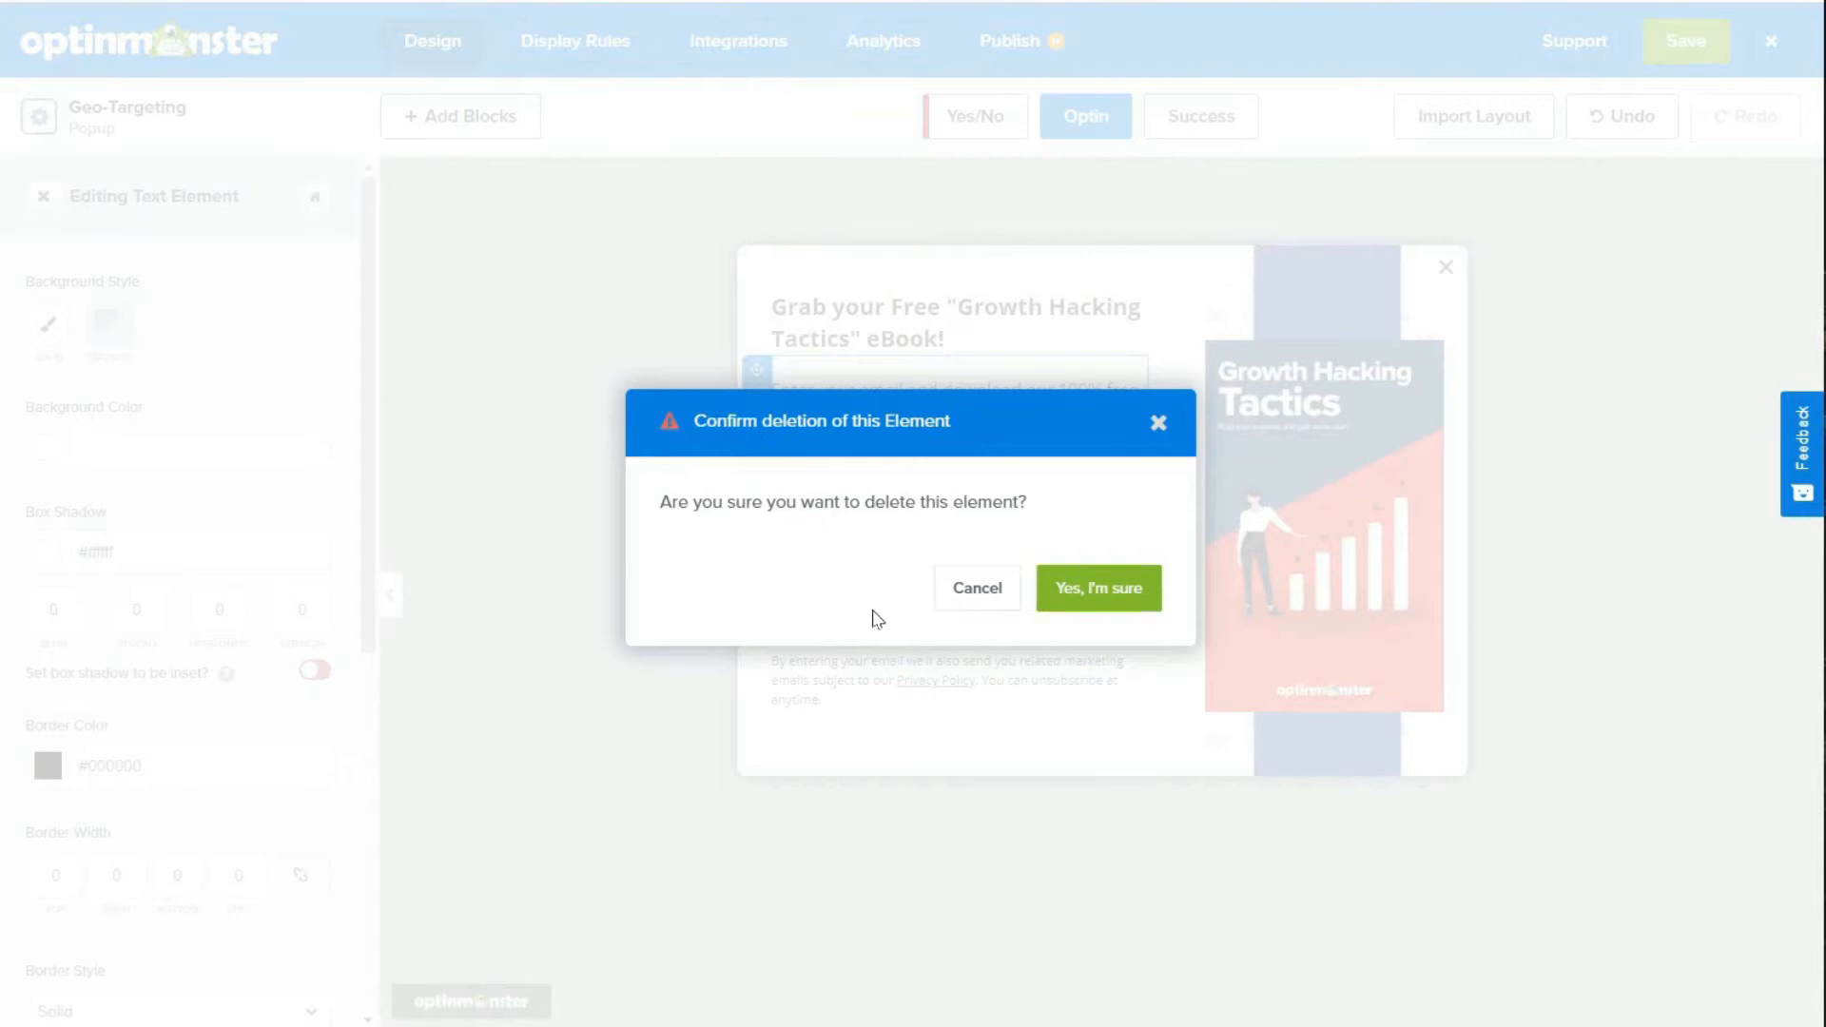
pyautogui.click(1096, 589)
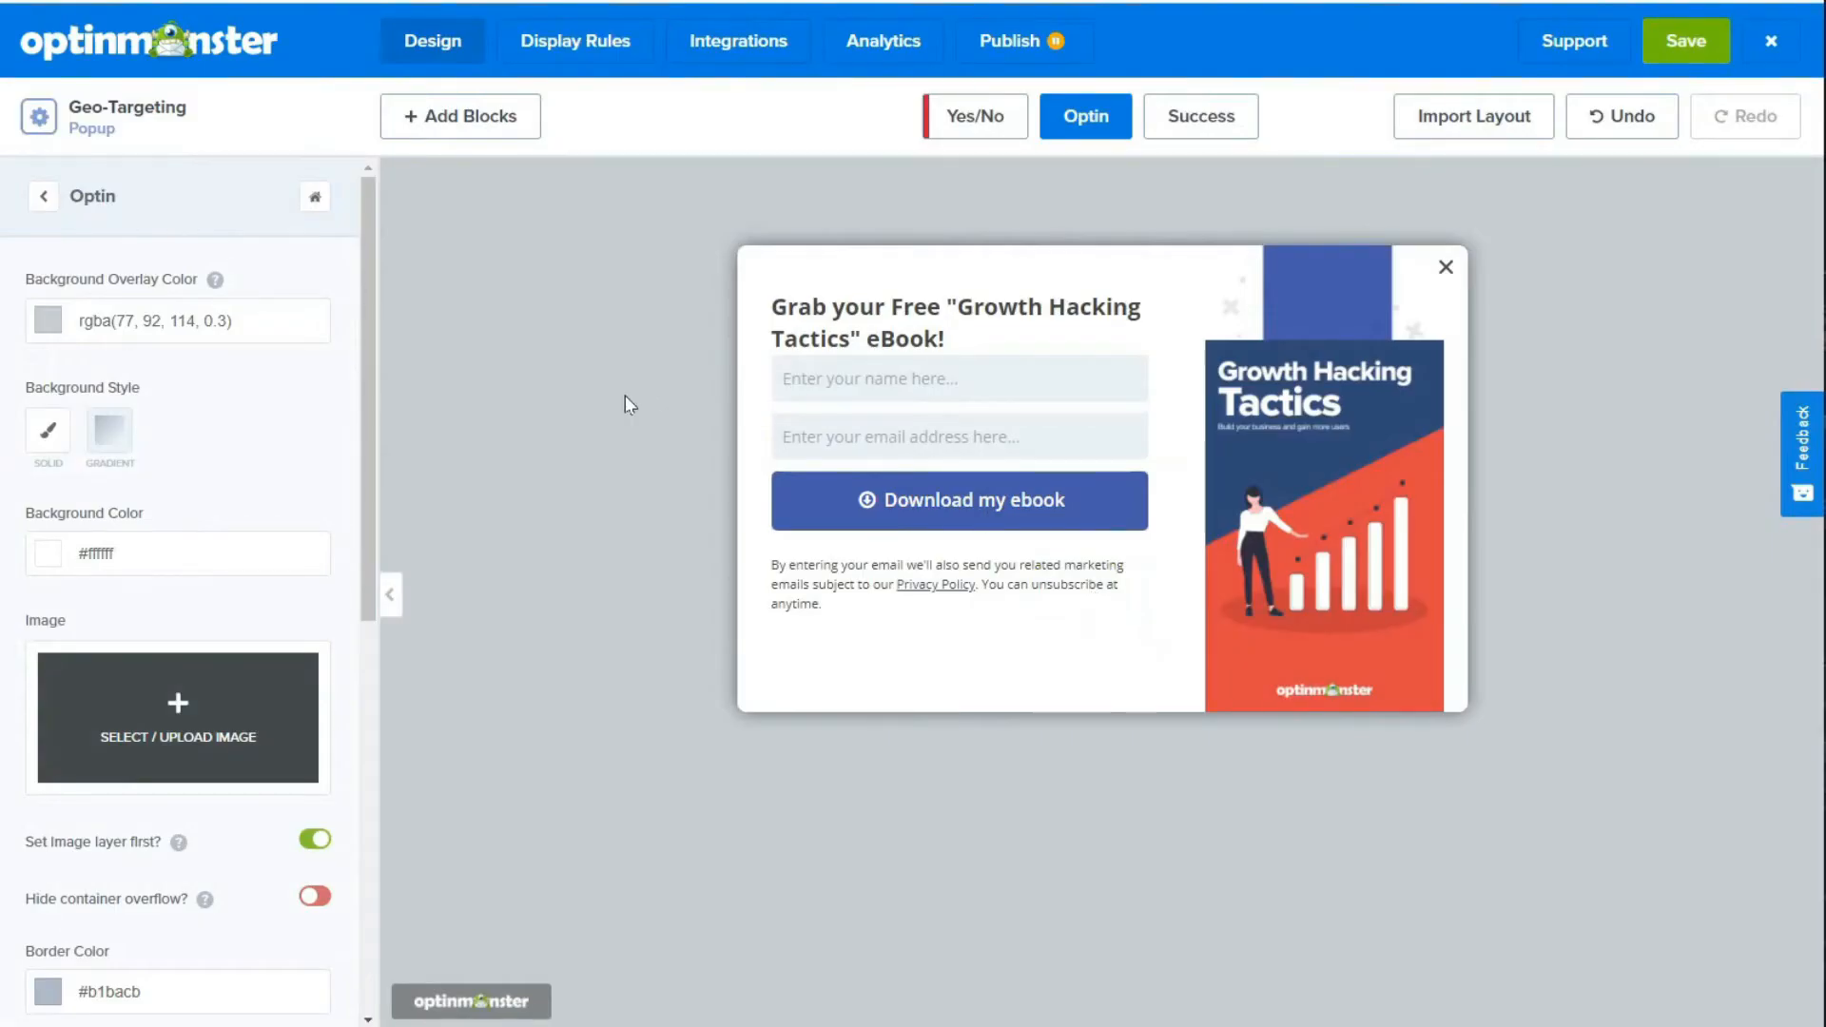
# Step: Examine the download button's text setting, its form success actions and the views it can lead to
pyautogui.click(989, 512)
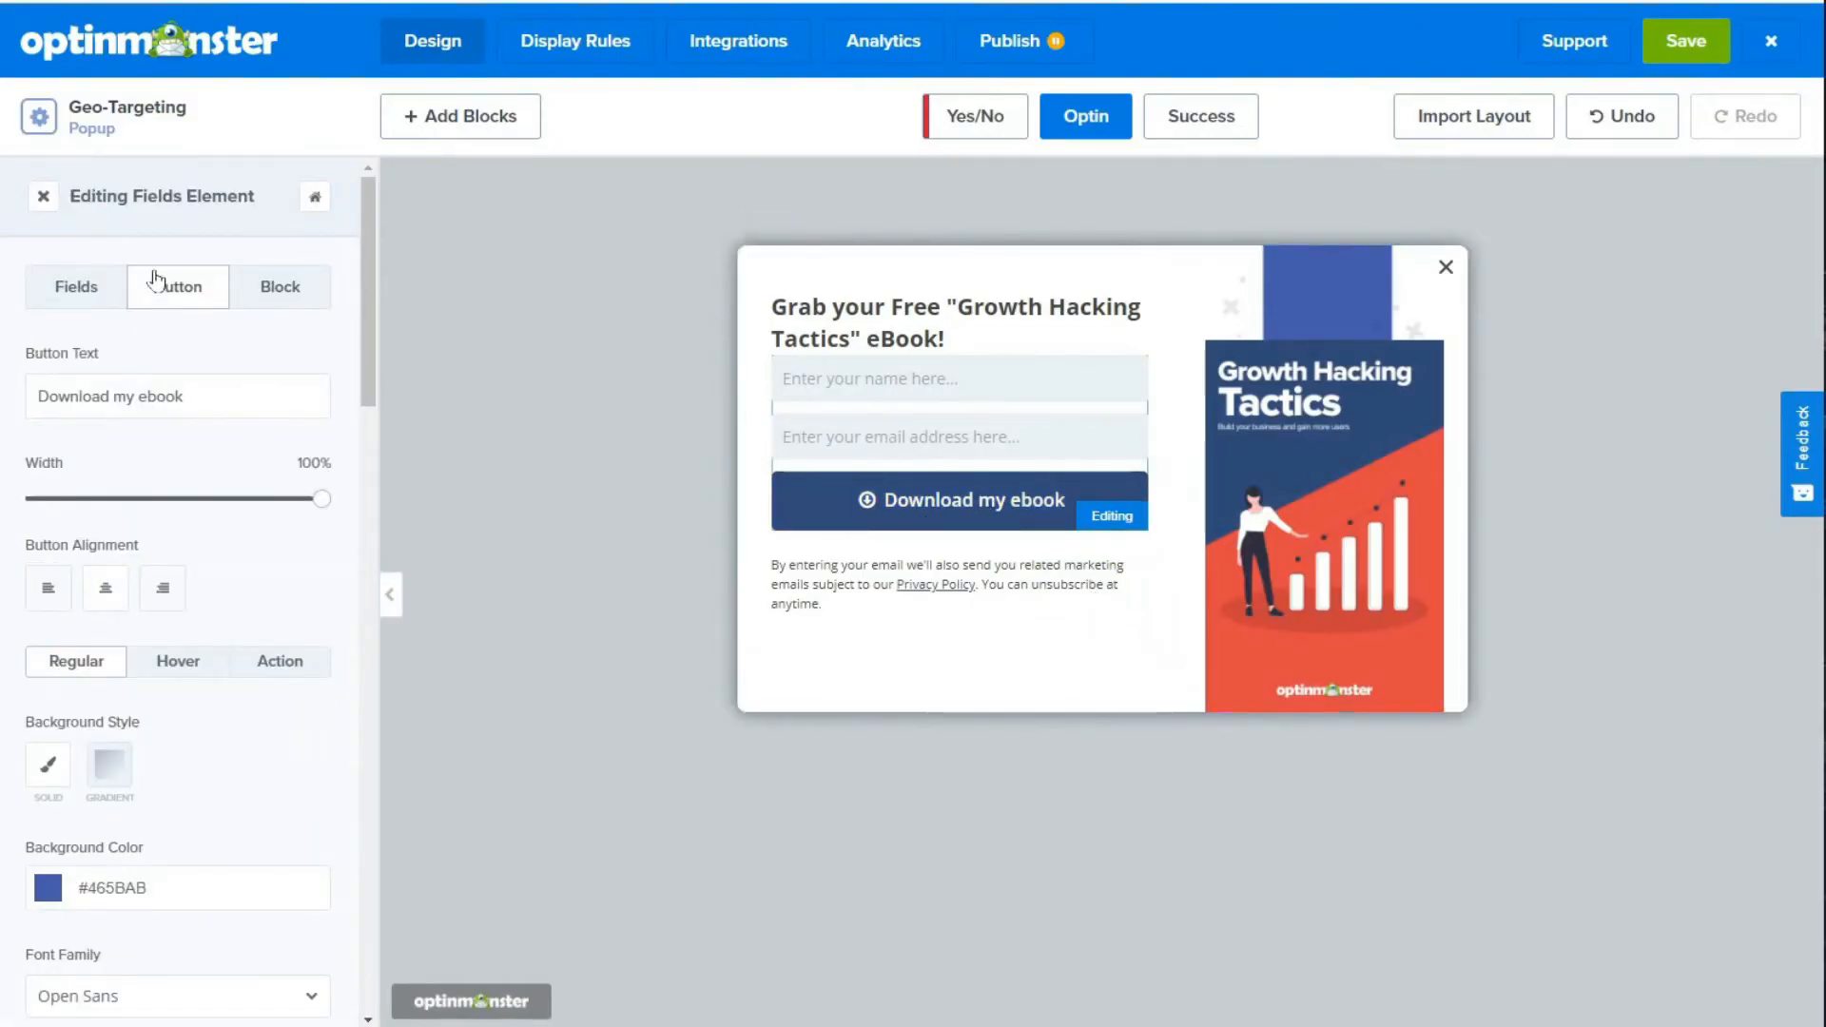
pyautogui.click(86, 385)
pyautogui.tripleClick(87, 382)
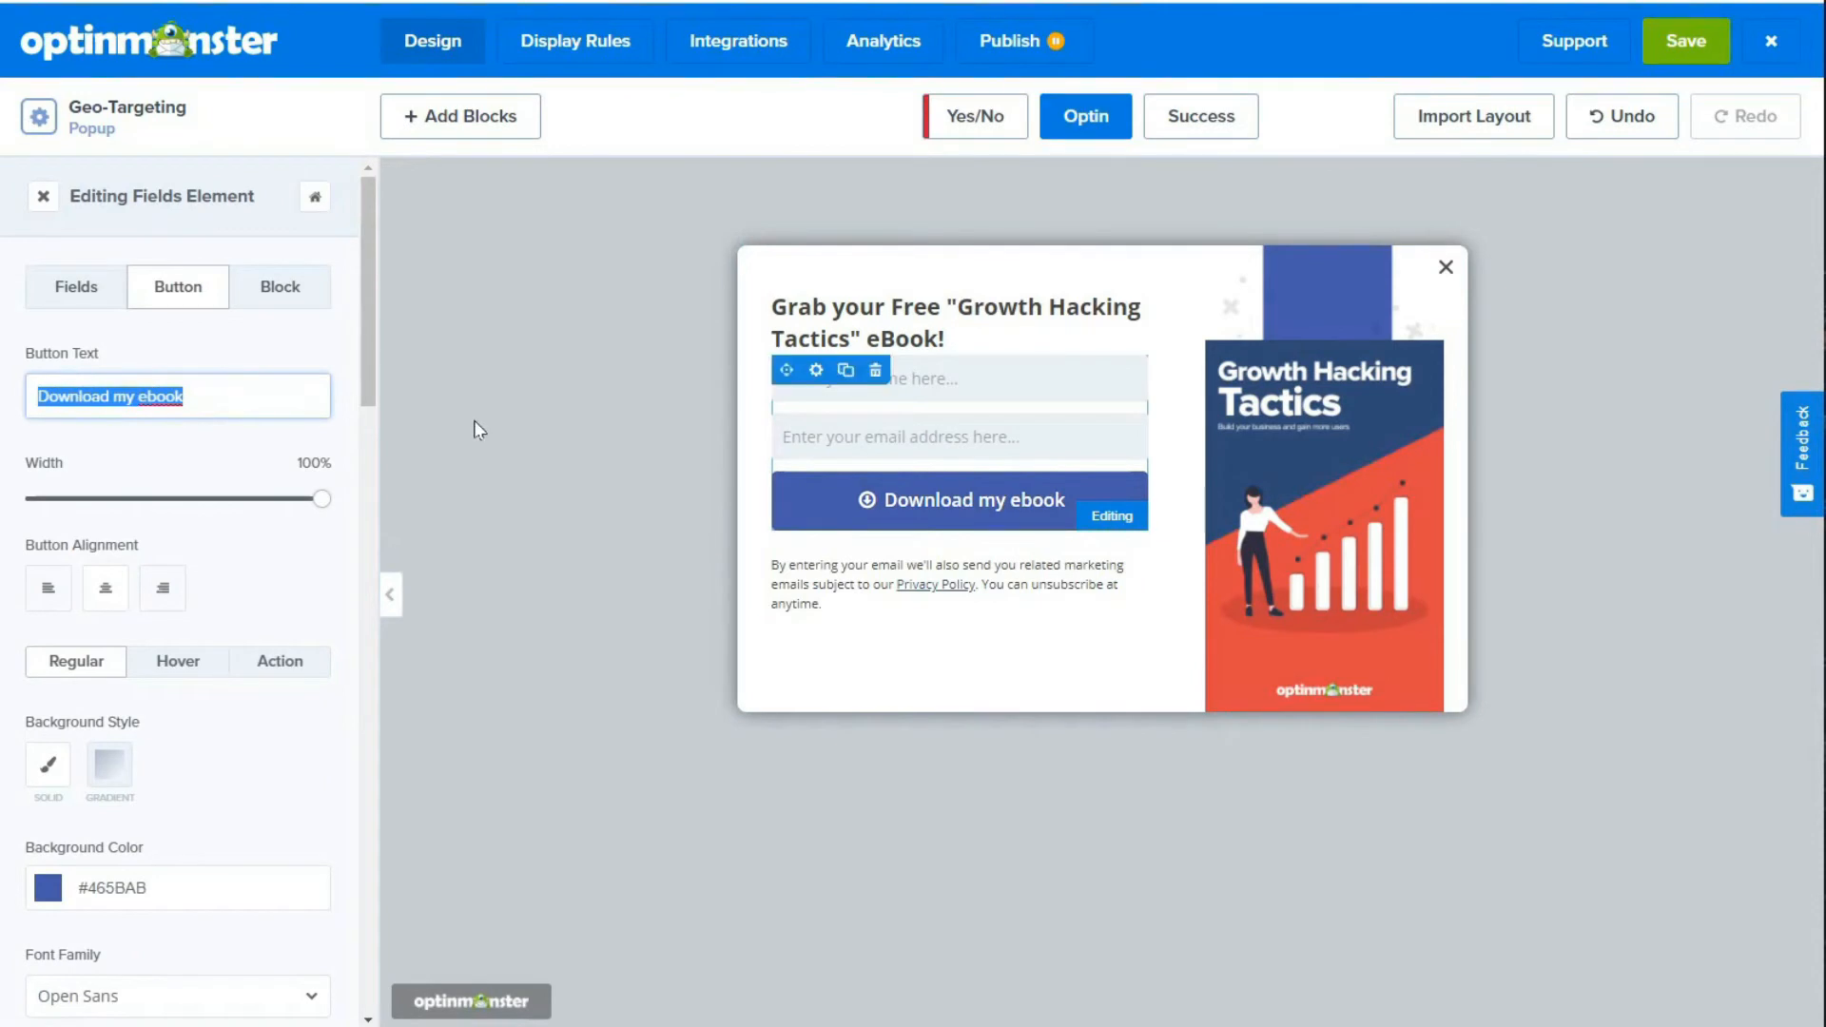
pyautogui.click(563, 417)
pyautogui.click(825, 528)
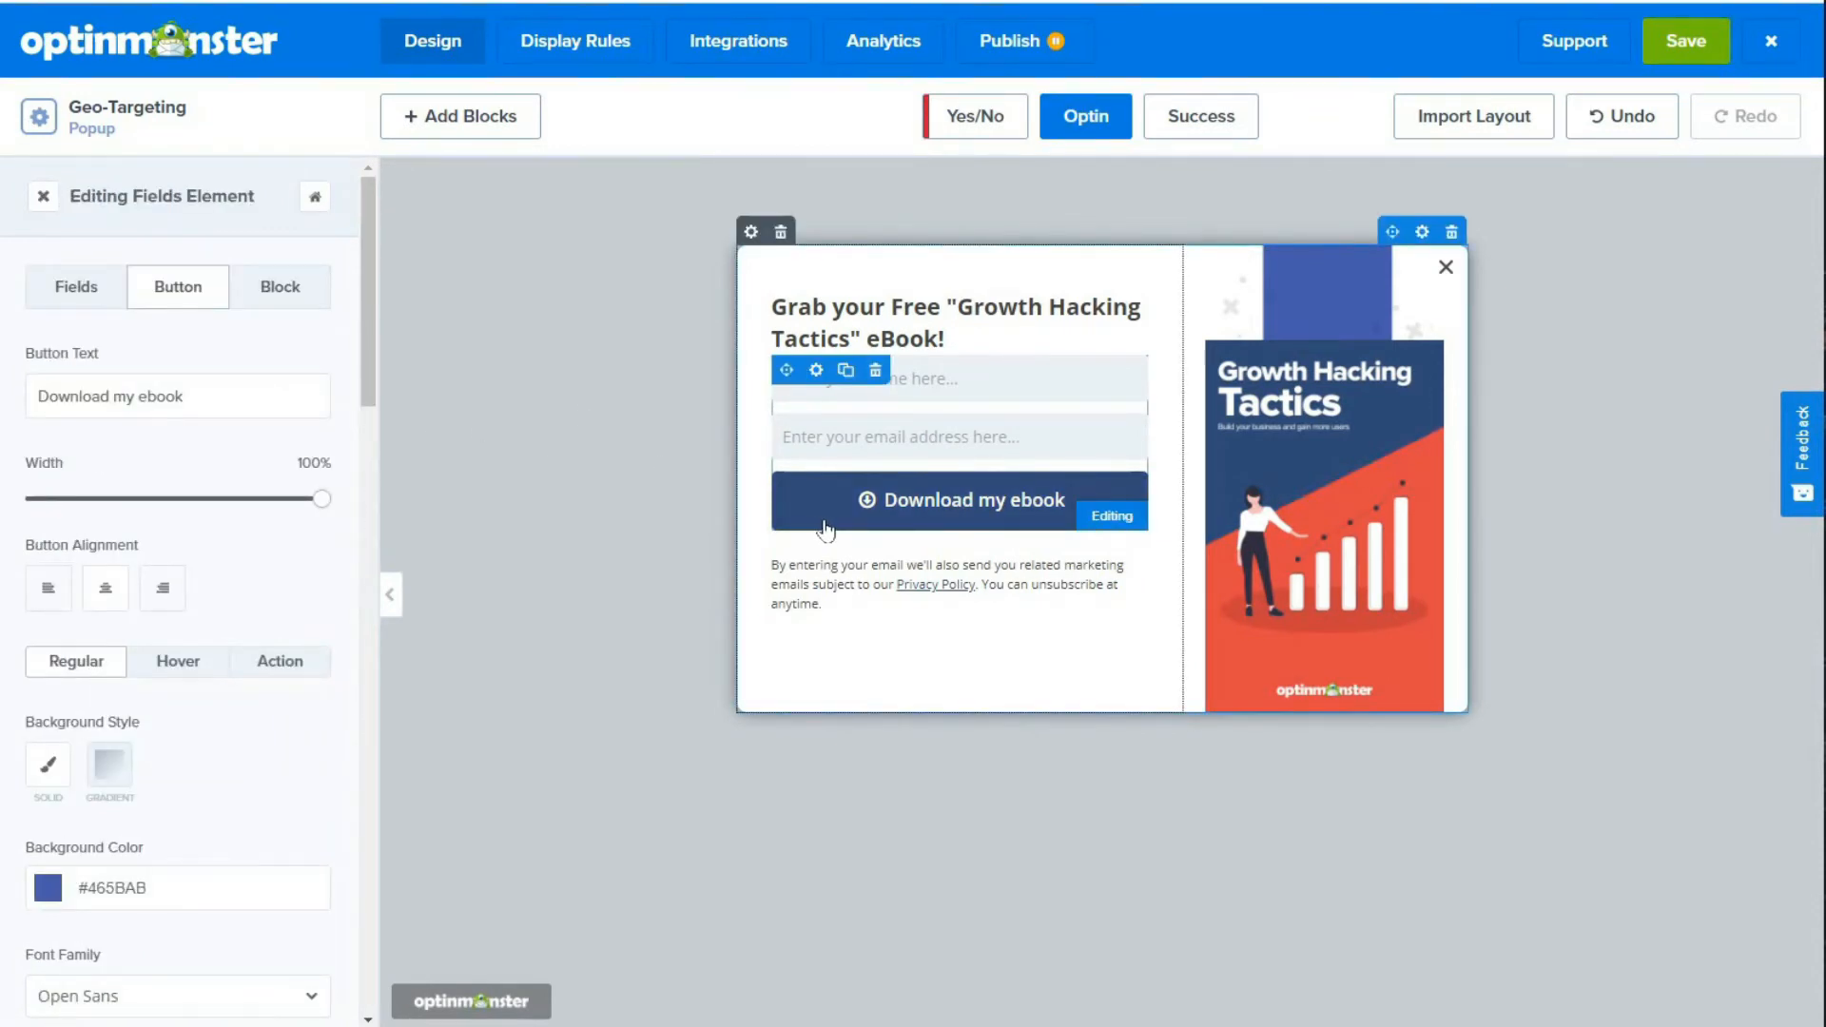
pyautogui.click(271, 669)
pyautogui.click(311, 765)
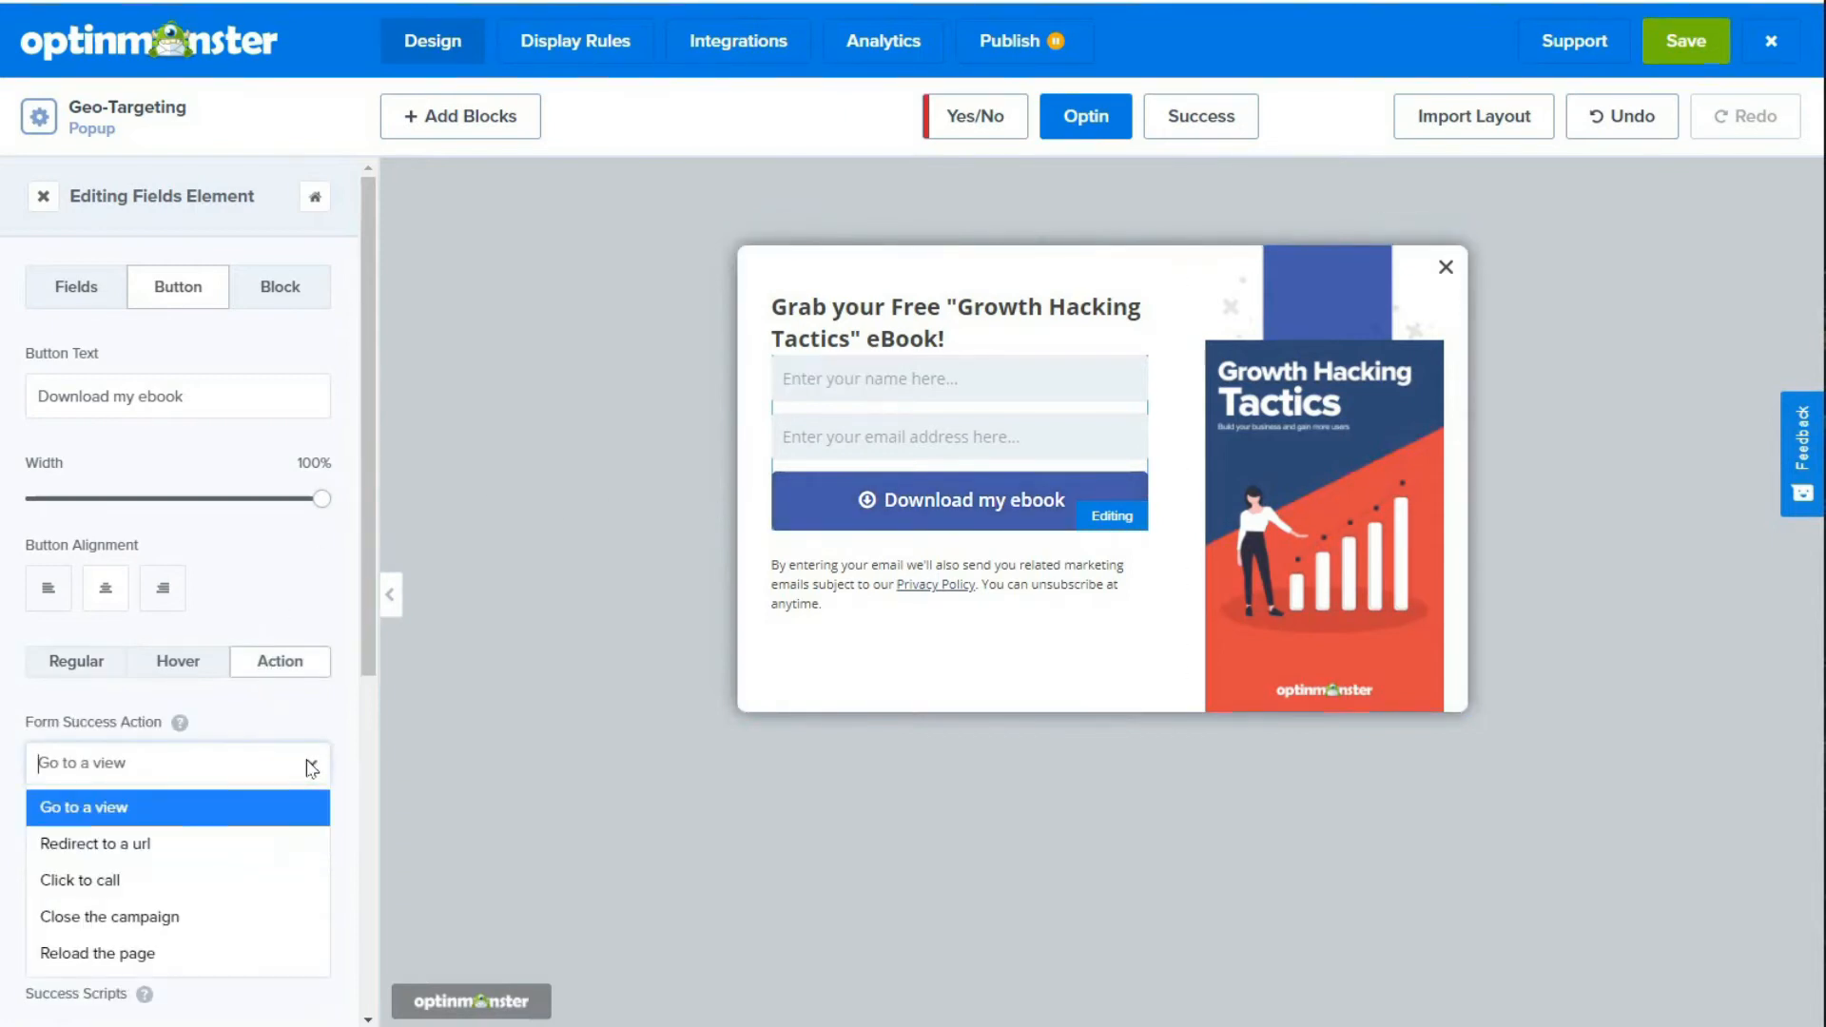
pyautogui.scroll(-3, 313, 742)
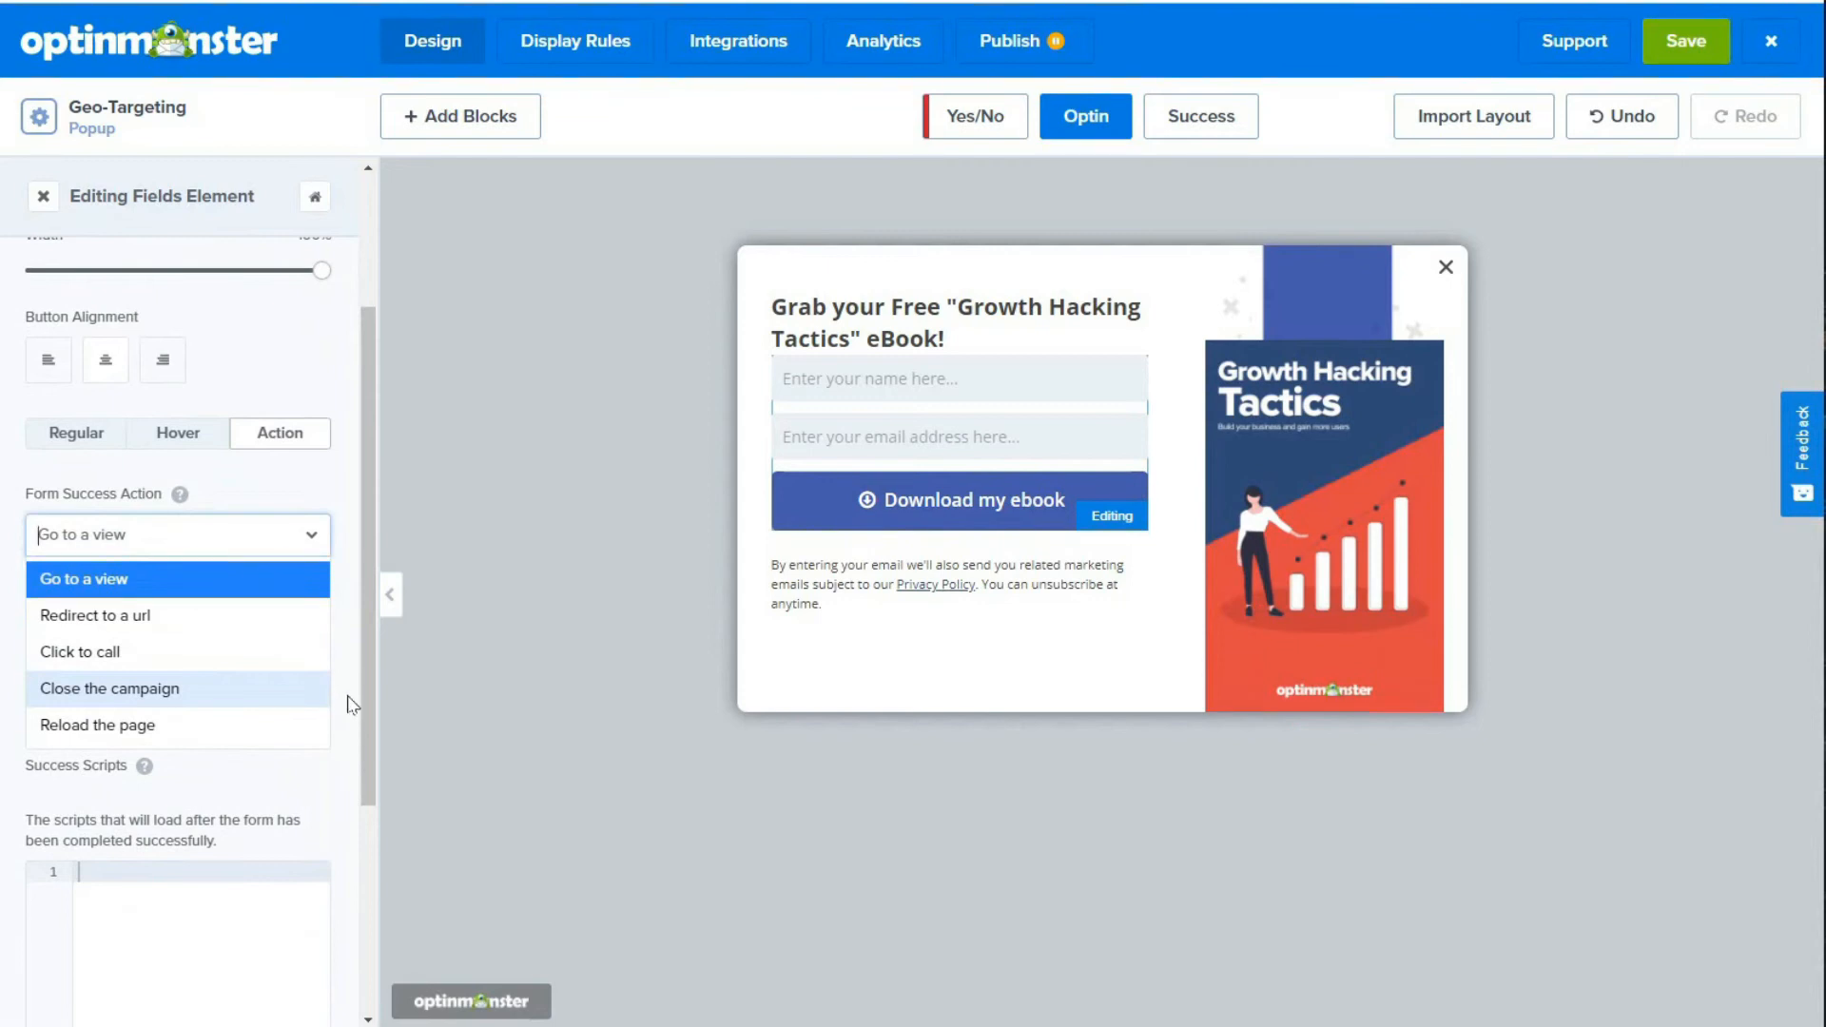
pyautogui.click(357, 730)
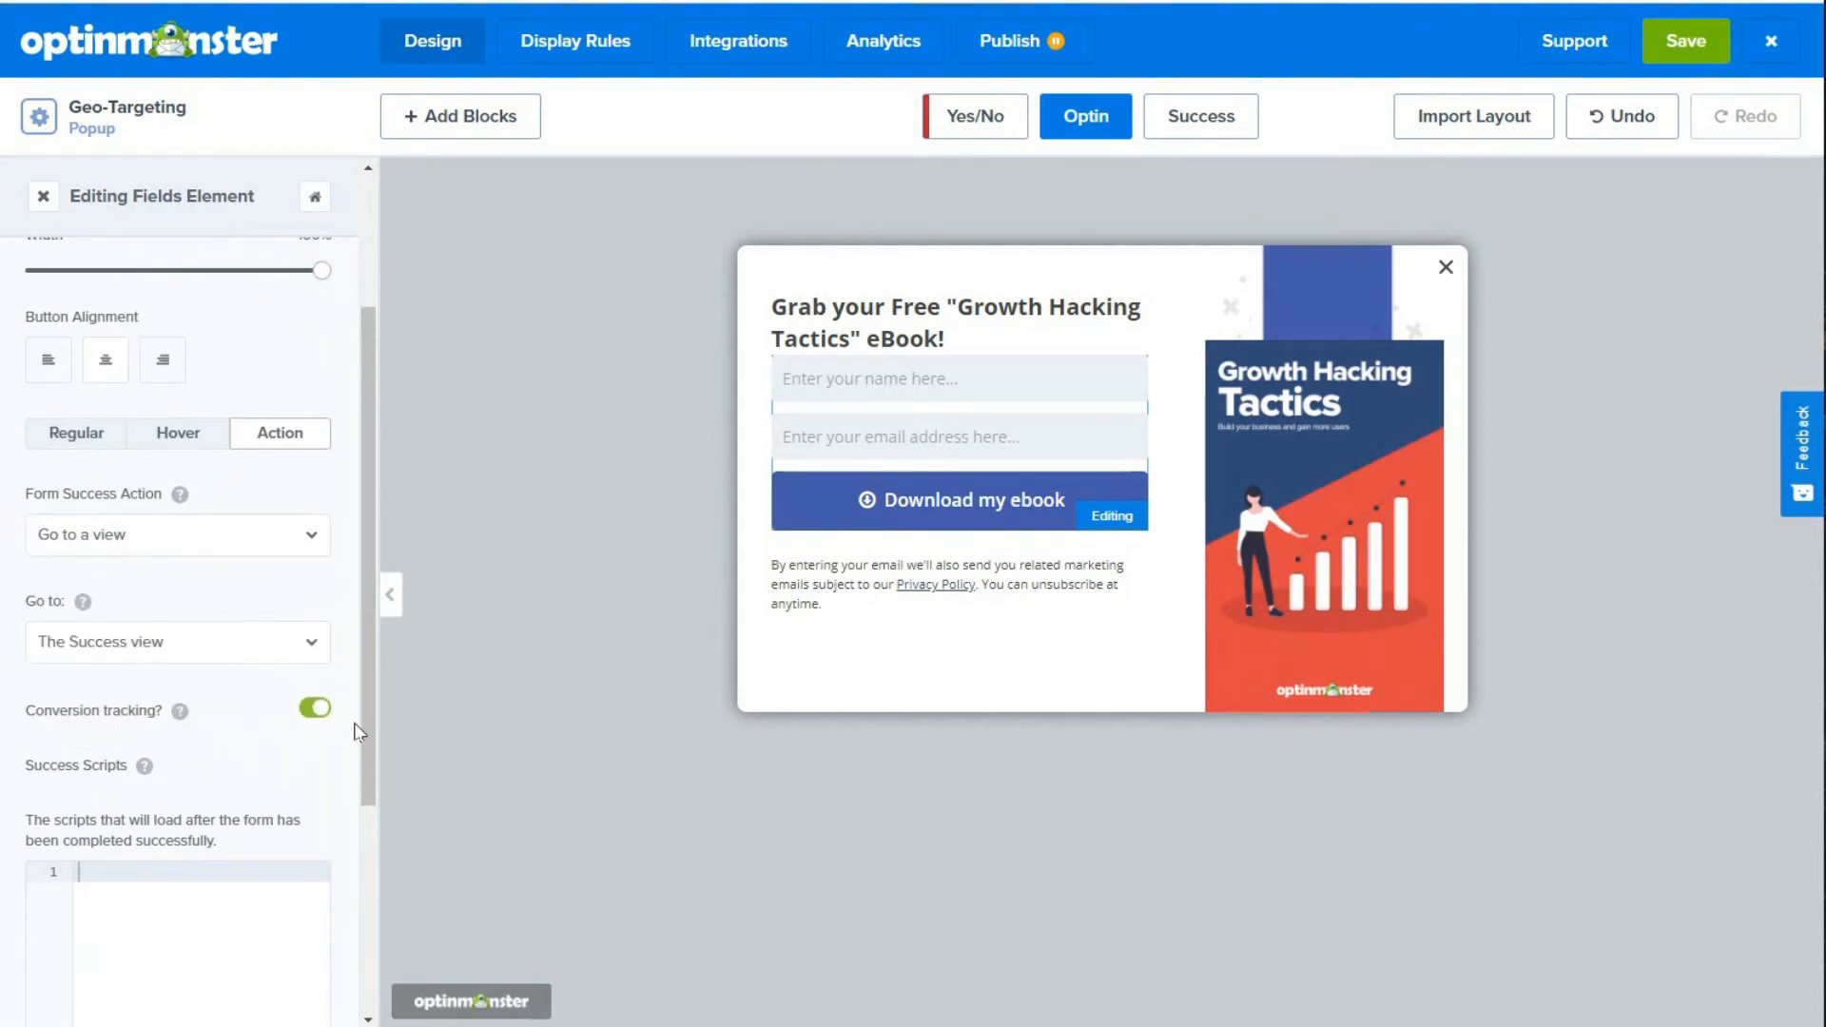
pyautogui.click(306, 646)
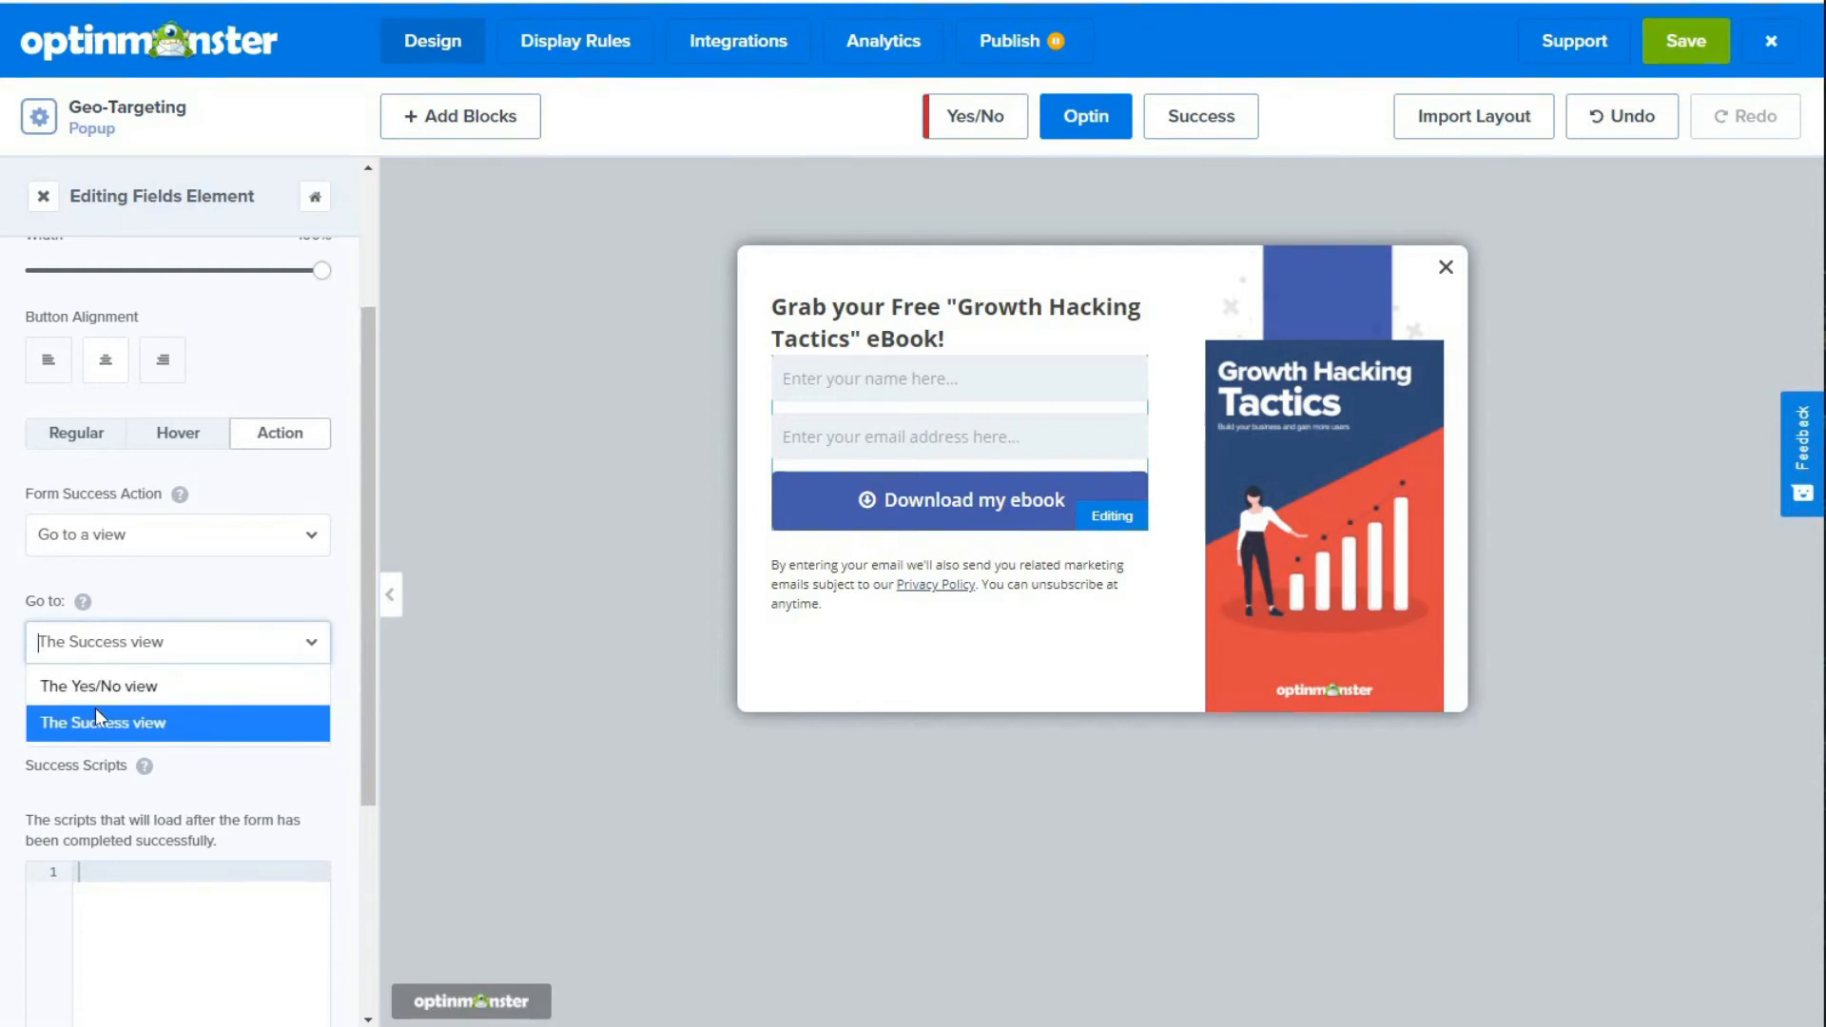
pyautogui.moveTo(371, 756); pyautogui.dragTo(367, 627)
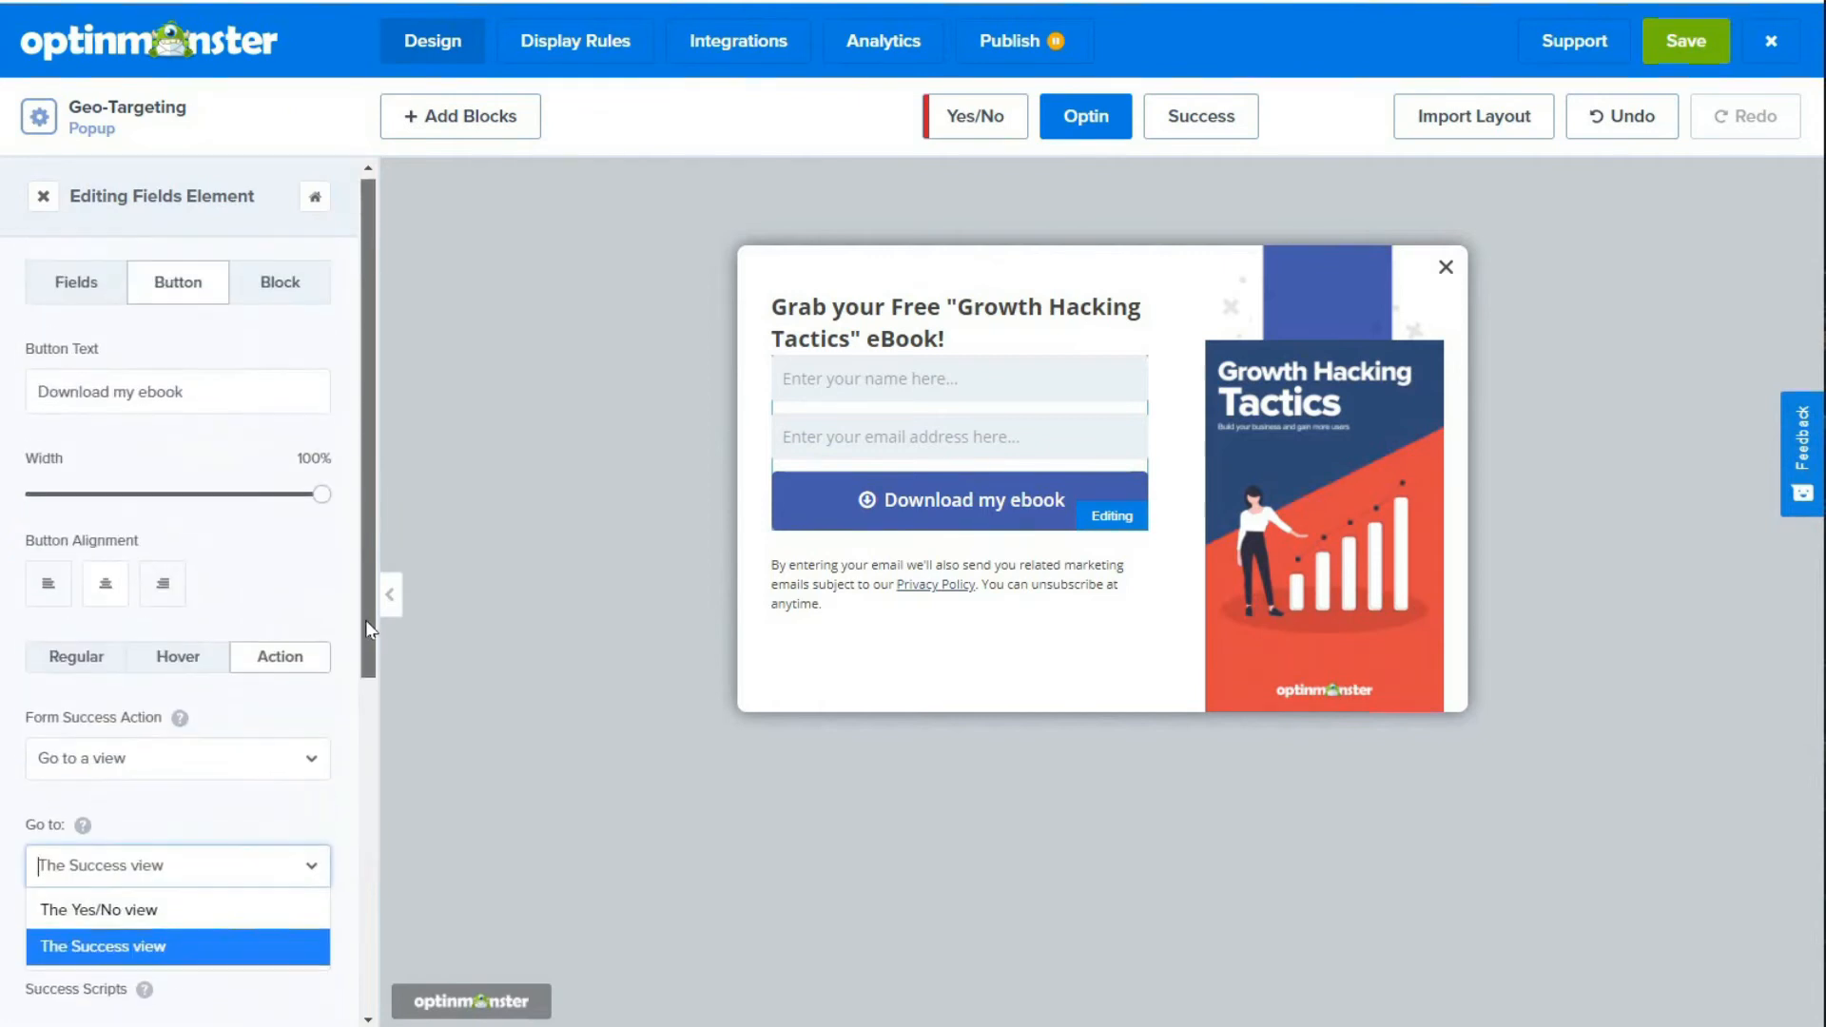
pyautogui.click(442, 312)
# Step: Add a Physical Location condition to the campaign's display rules and set its operator to "is"
pyautogui.click(578, 57)
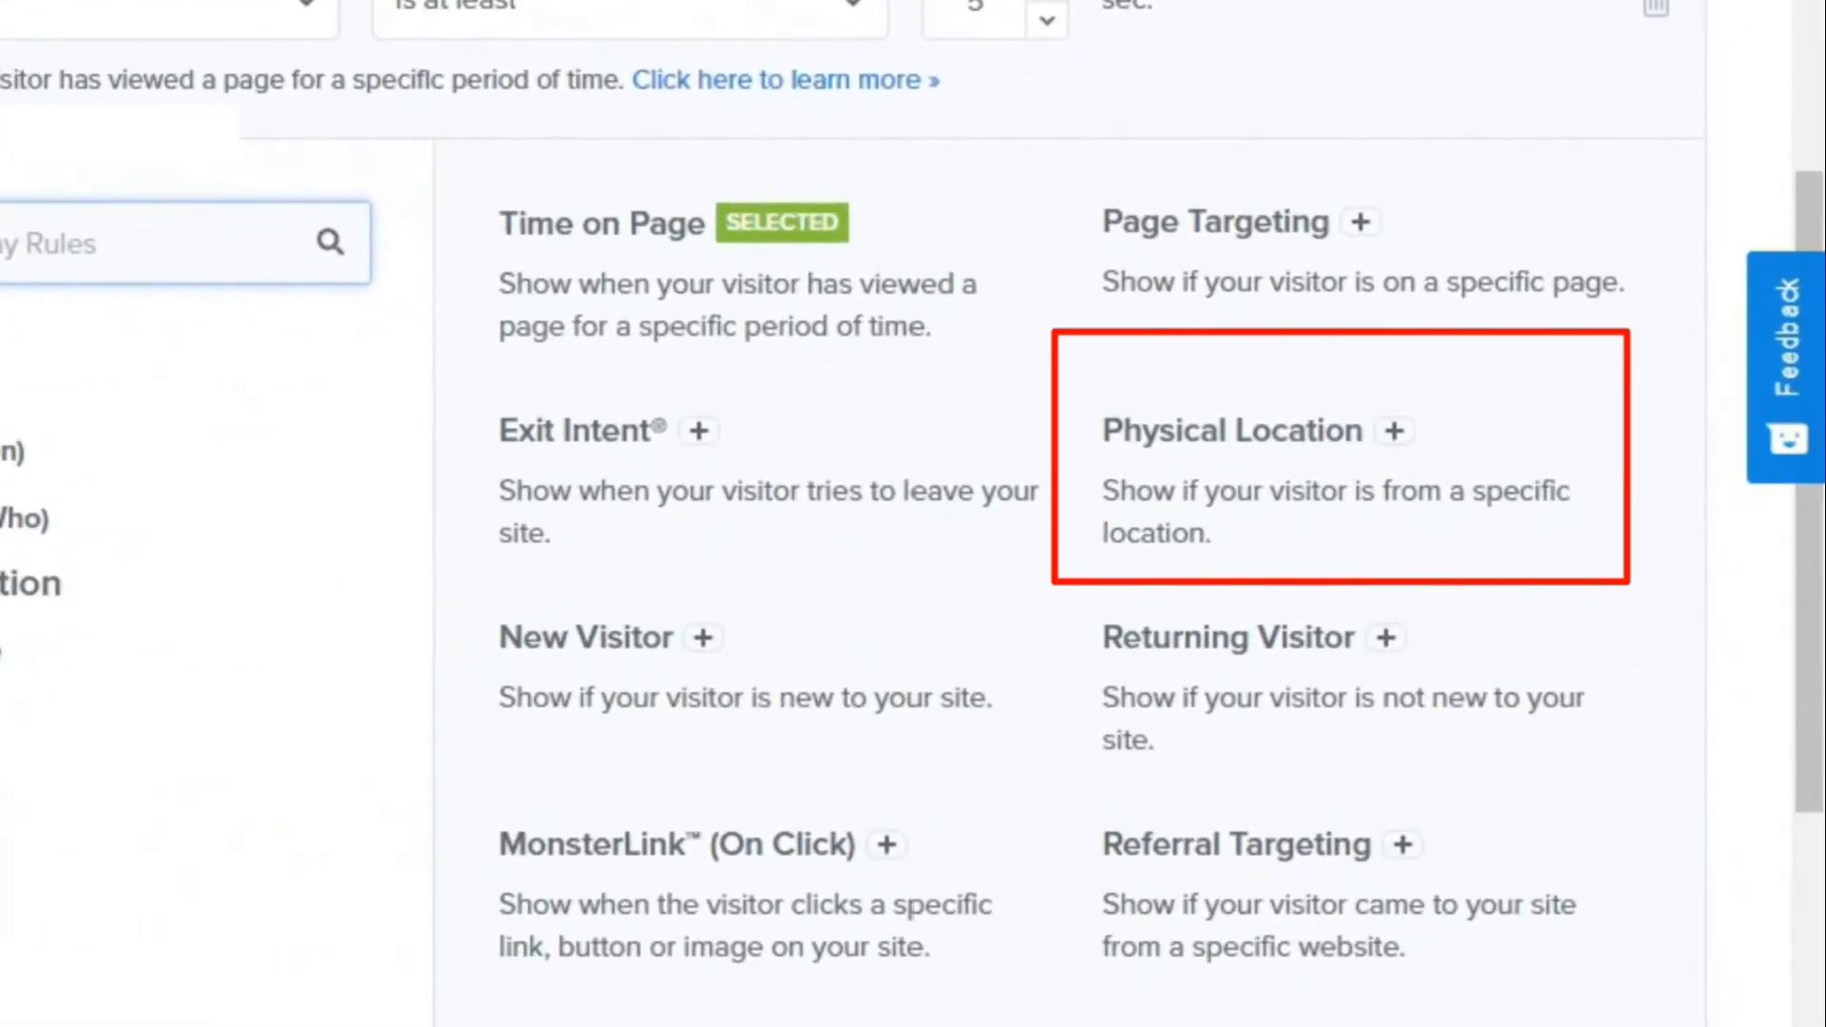
pyautogui.click(1236, 434)
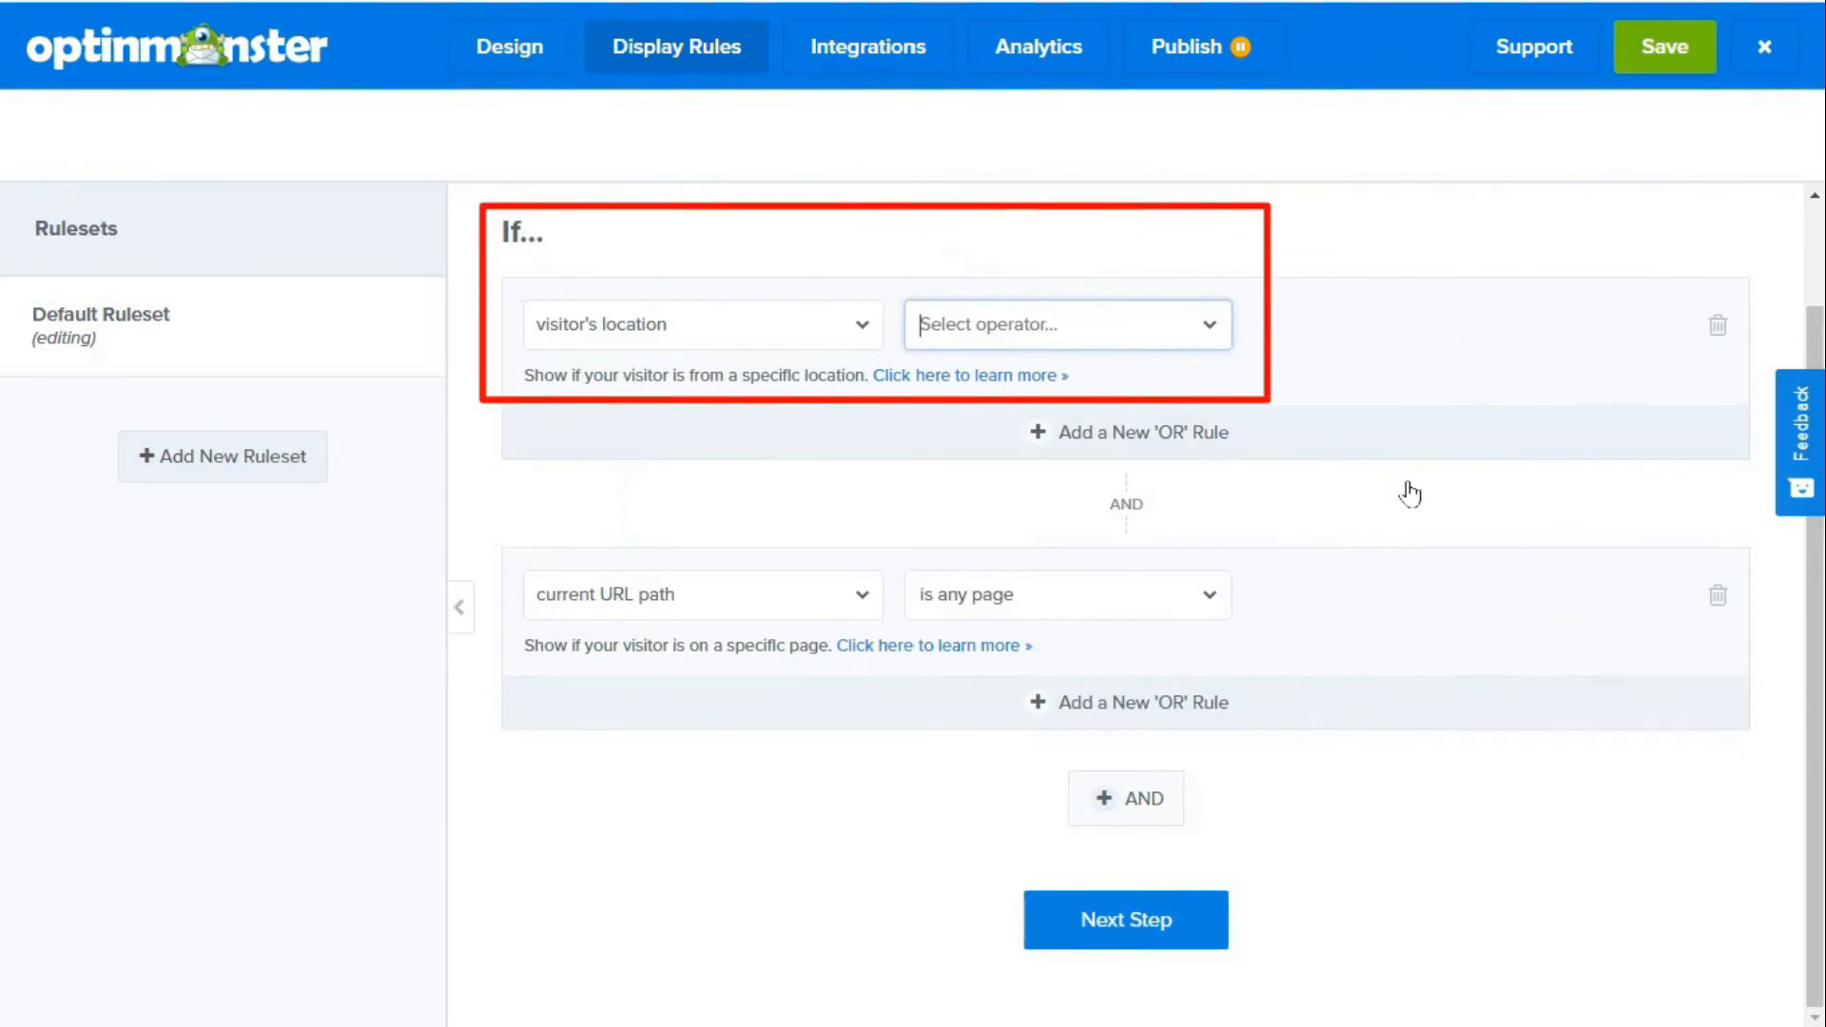
pyautogui.click(1226, 341)
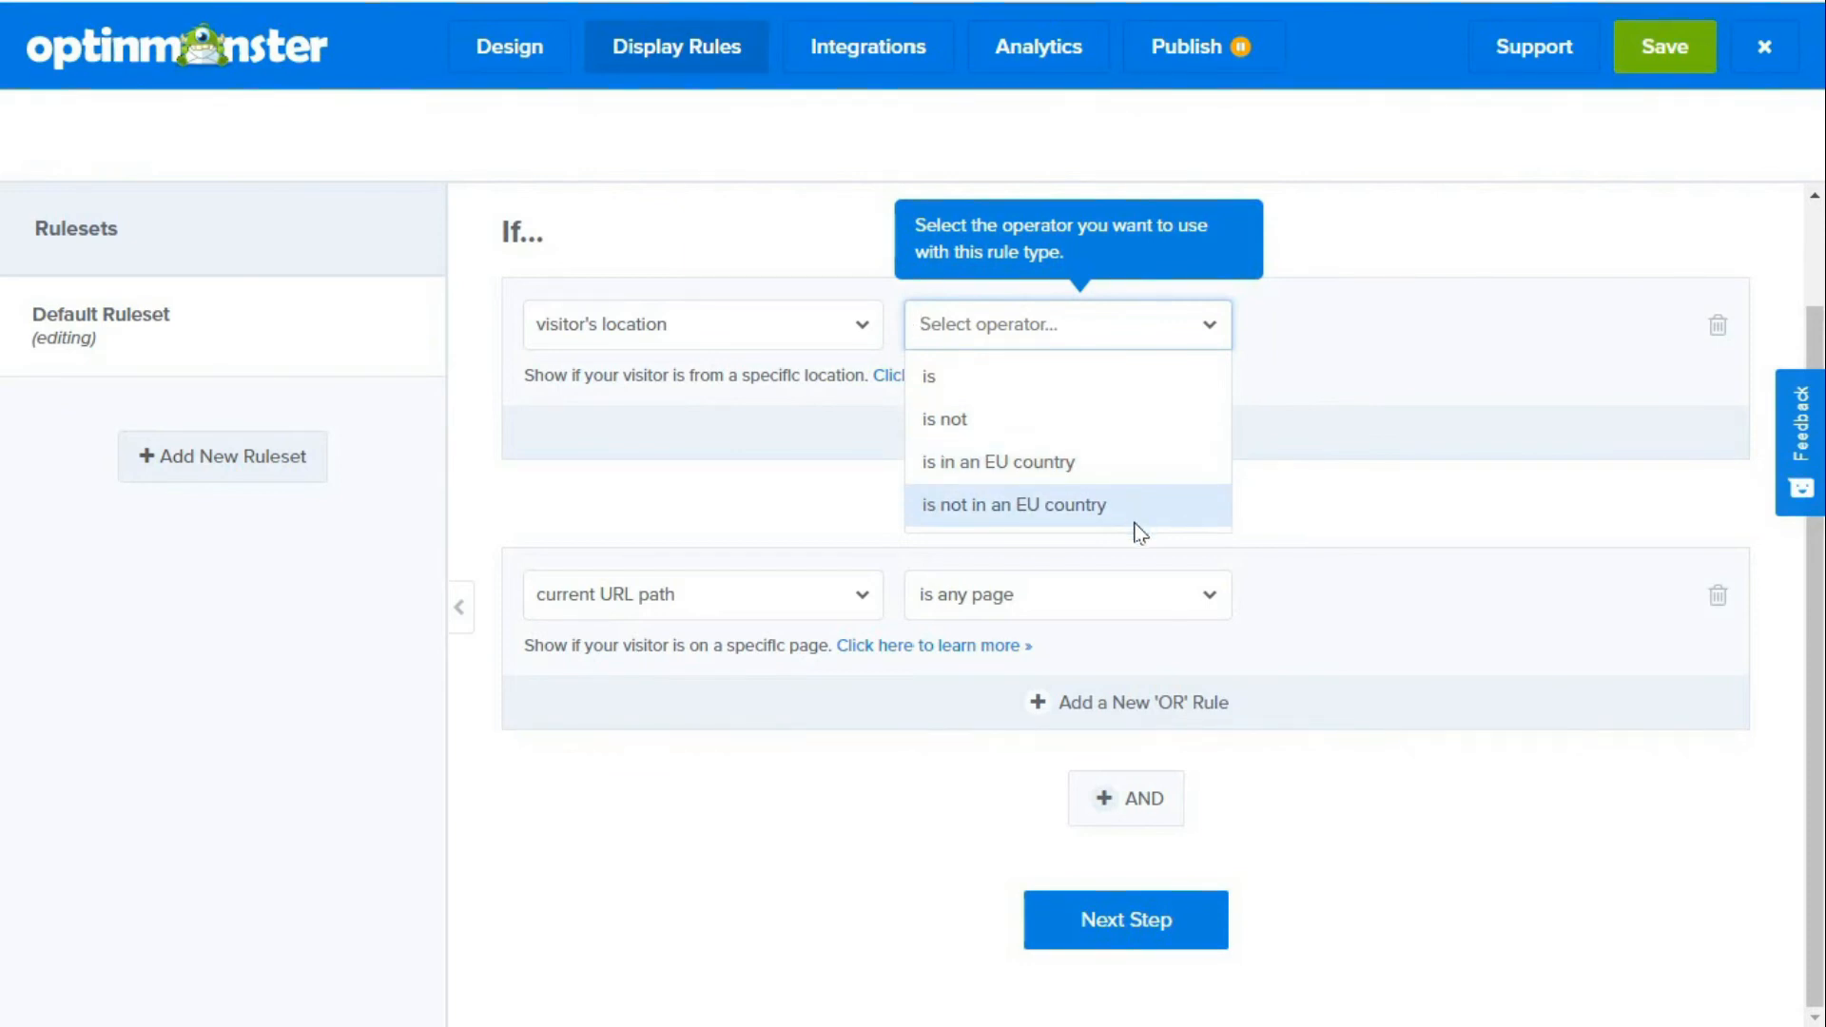
pyautogui.click(1046, 382)
# Step: Enter West Palm as the visitor's location and validate it as West Palm Beach, Florida, United States (US)
pyautogui.click(1299, 326)
pyautogui.write('West Palm')
pyautogui.click(1575, 326)
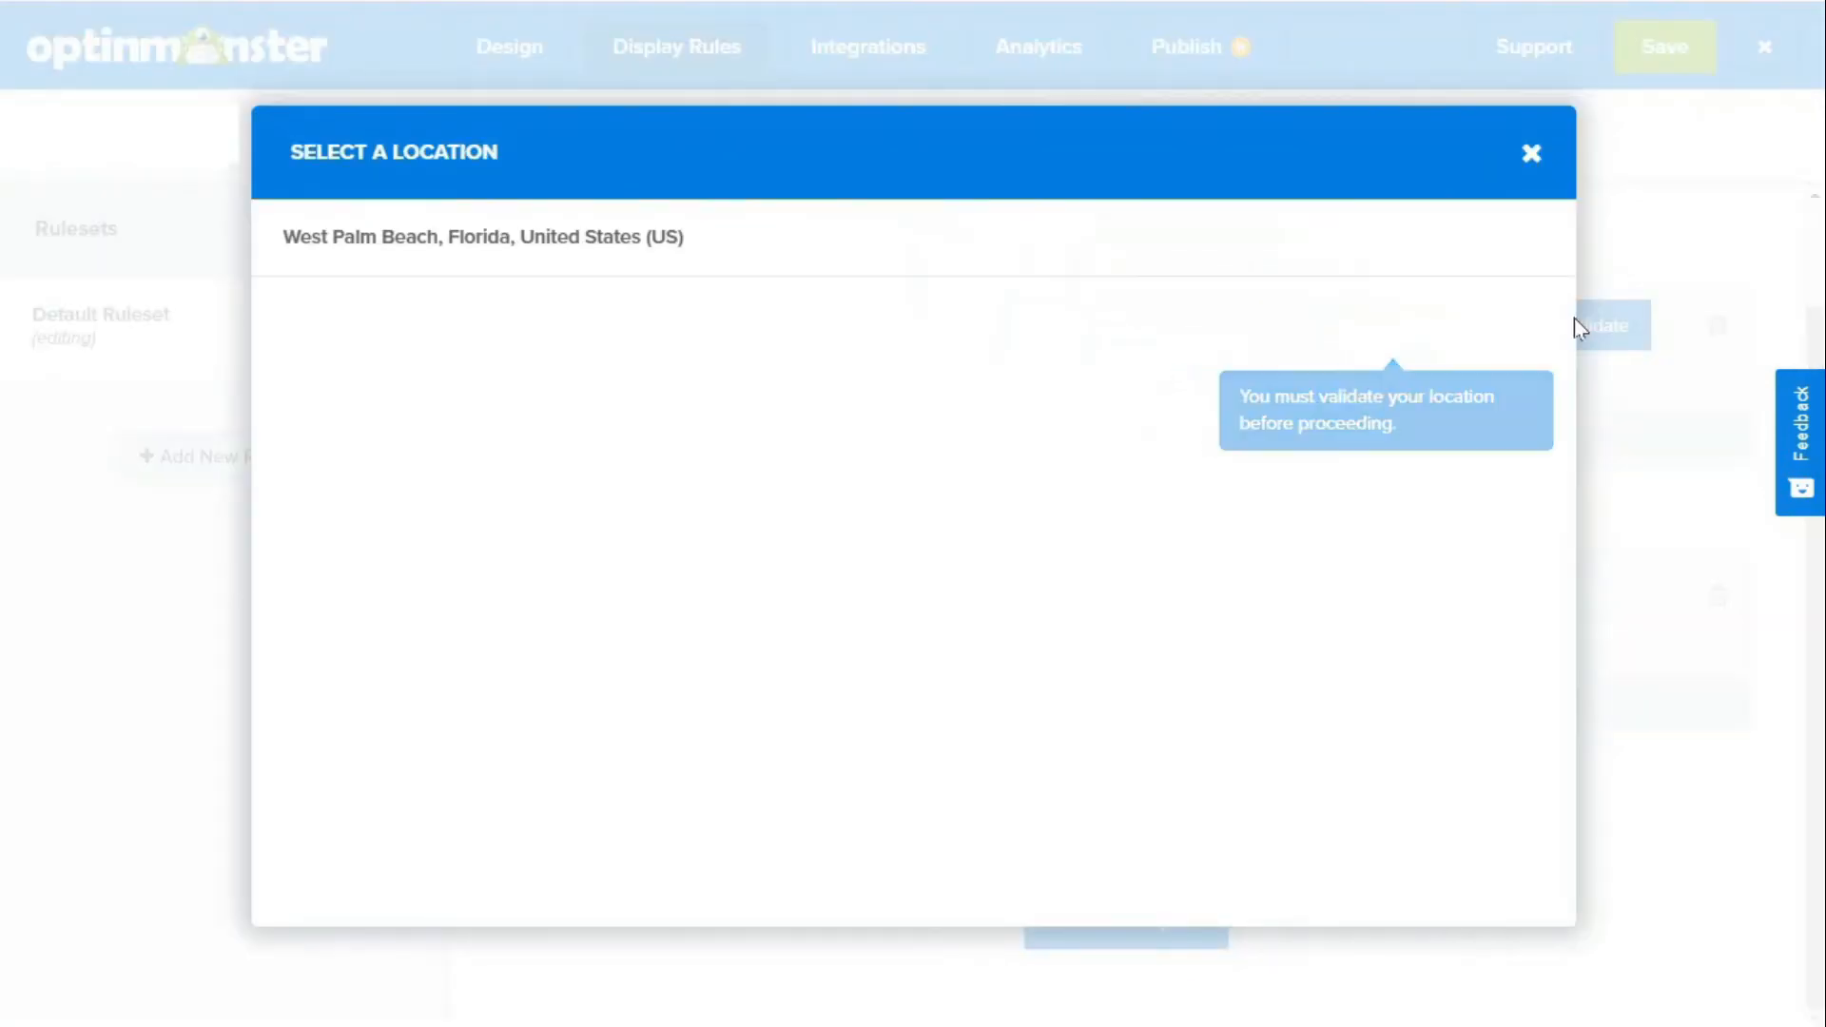
pyautogui.click(492, 238)
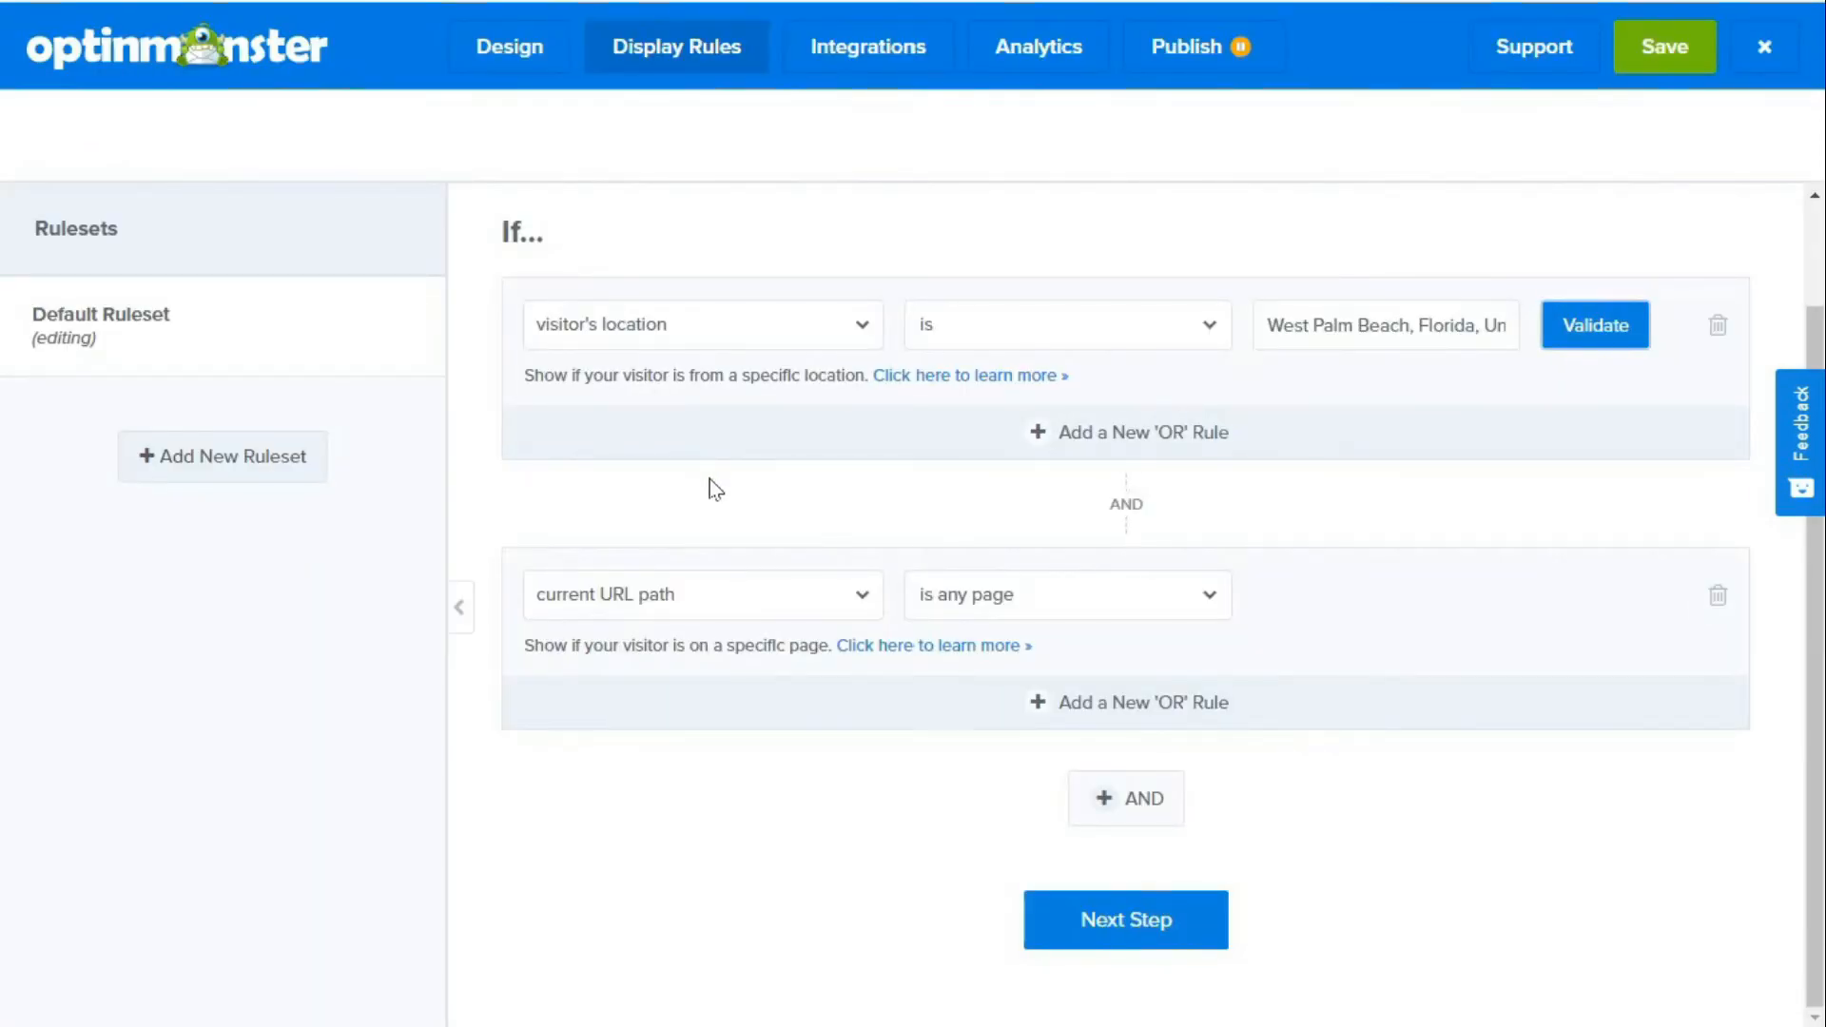
# Step: Accept the ruleset's conditions and its actions with the Optin view, continuing to the summary
pyautogui.click(1111, 927)
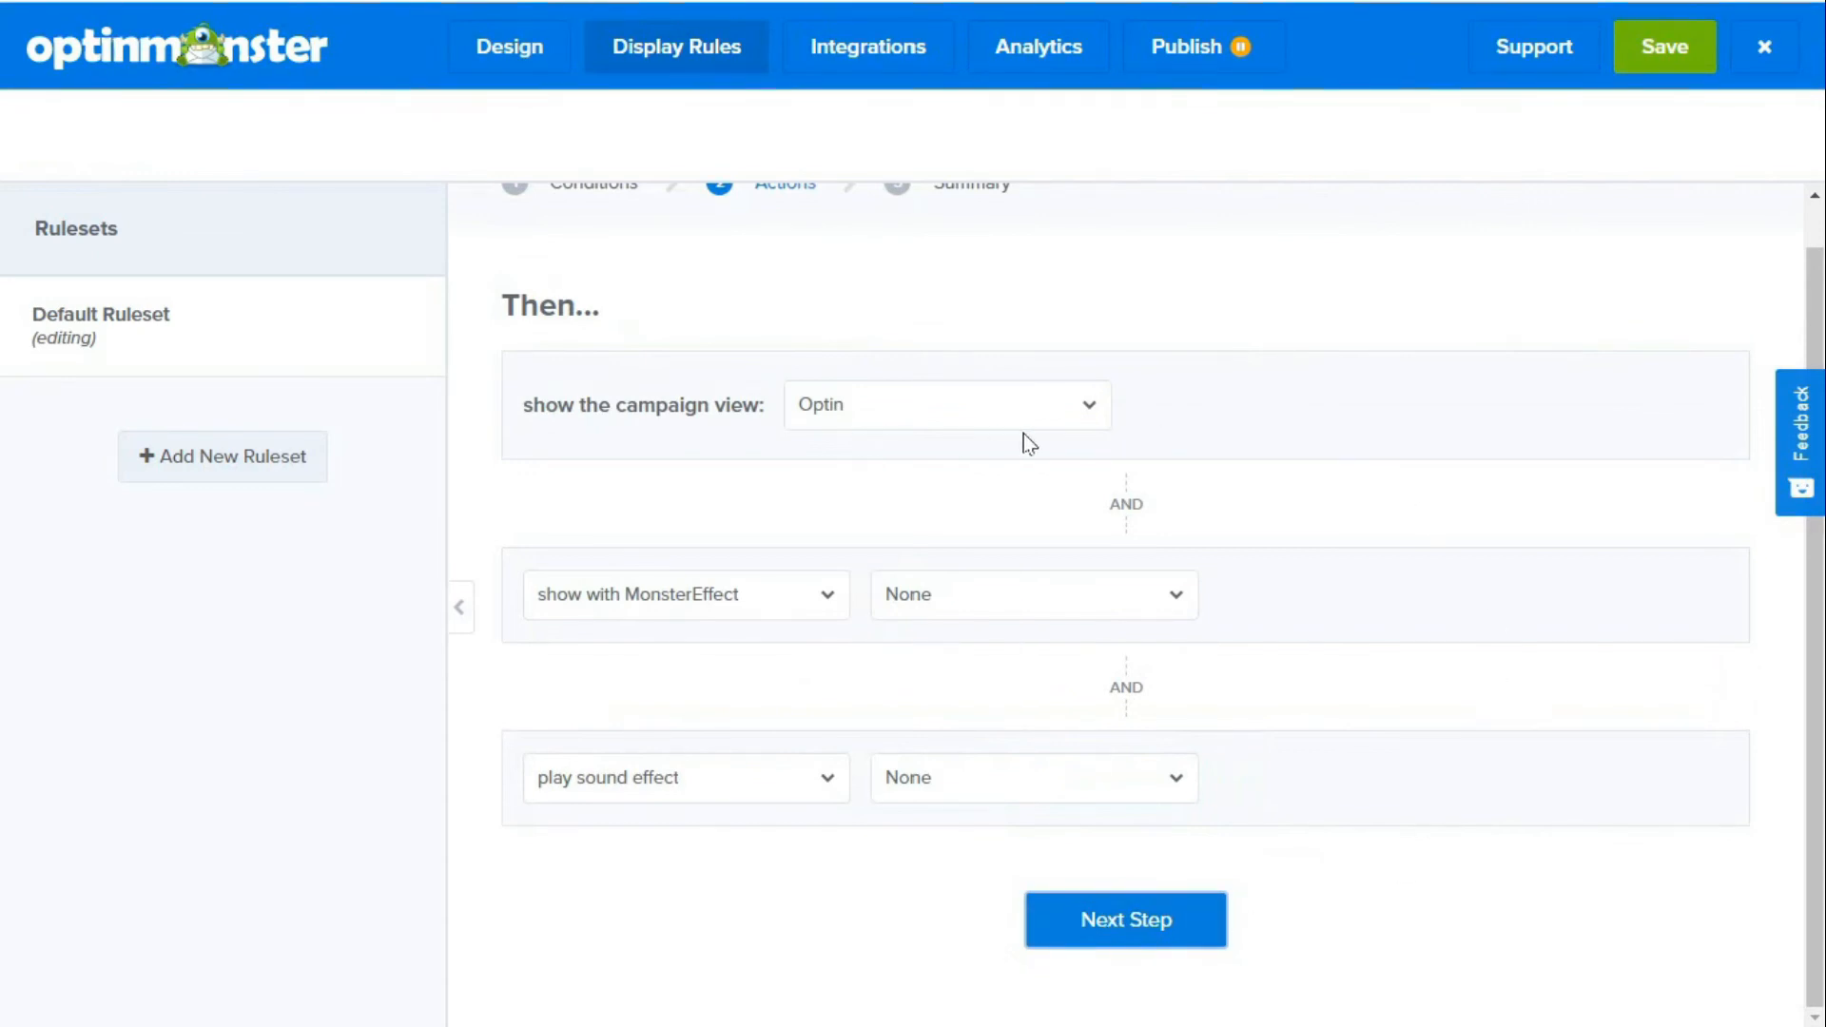
pyautogui.click(1153, 939)
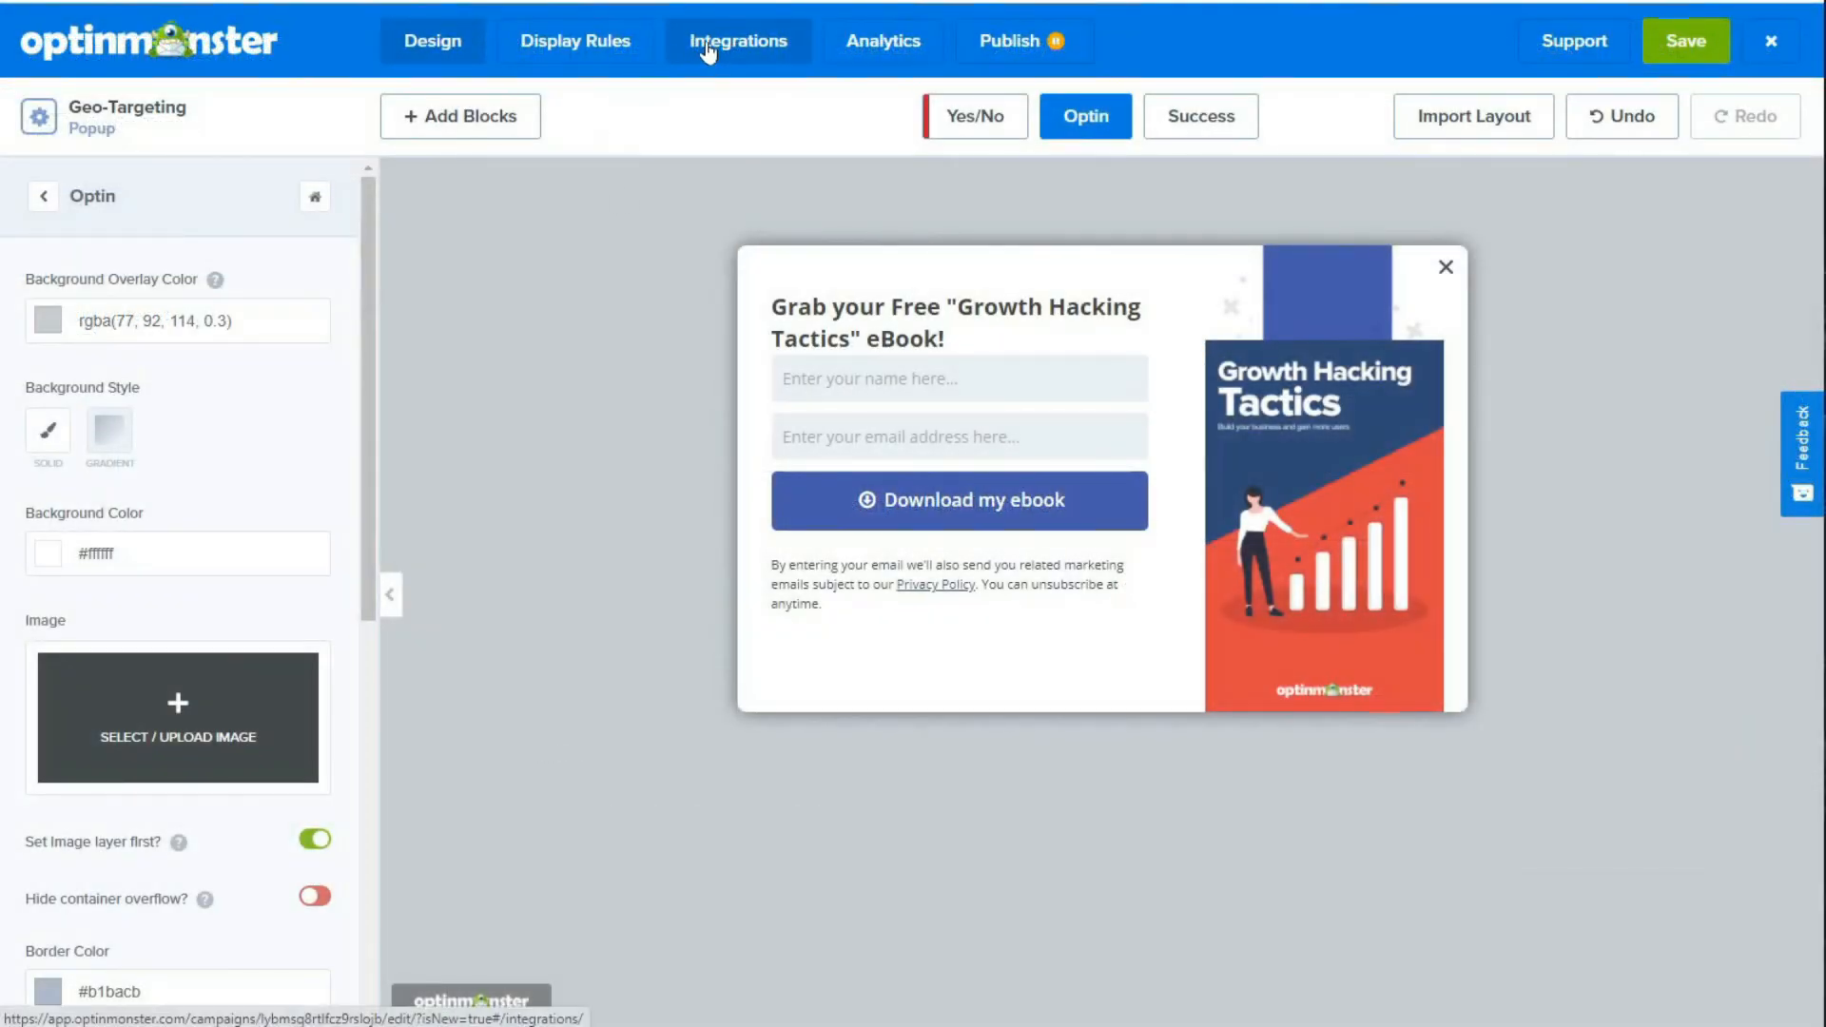
# Step: Examine the email providers available for a new integration and the campaign's analytics connections
pyautogui.click(708, 48)
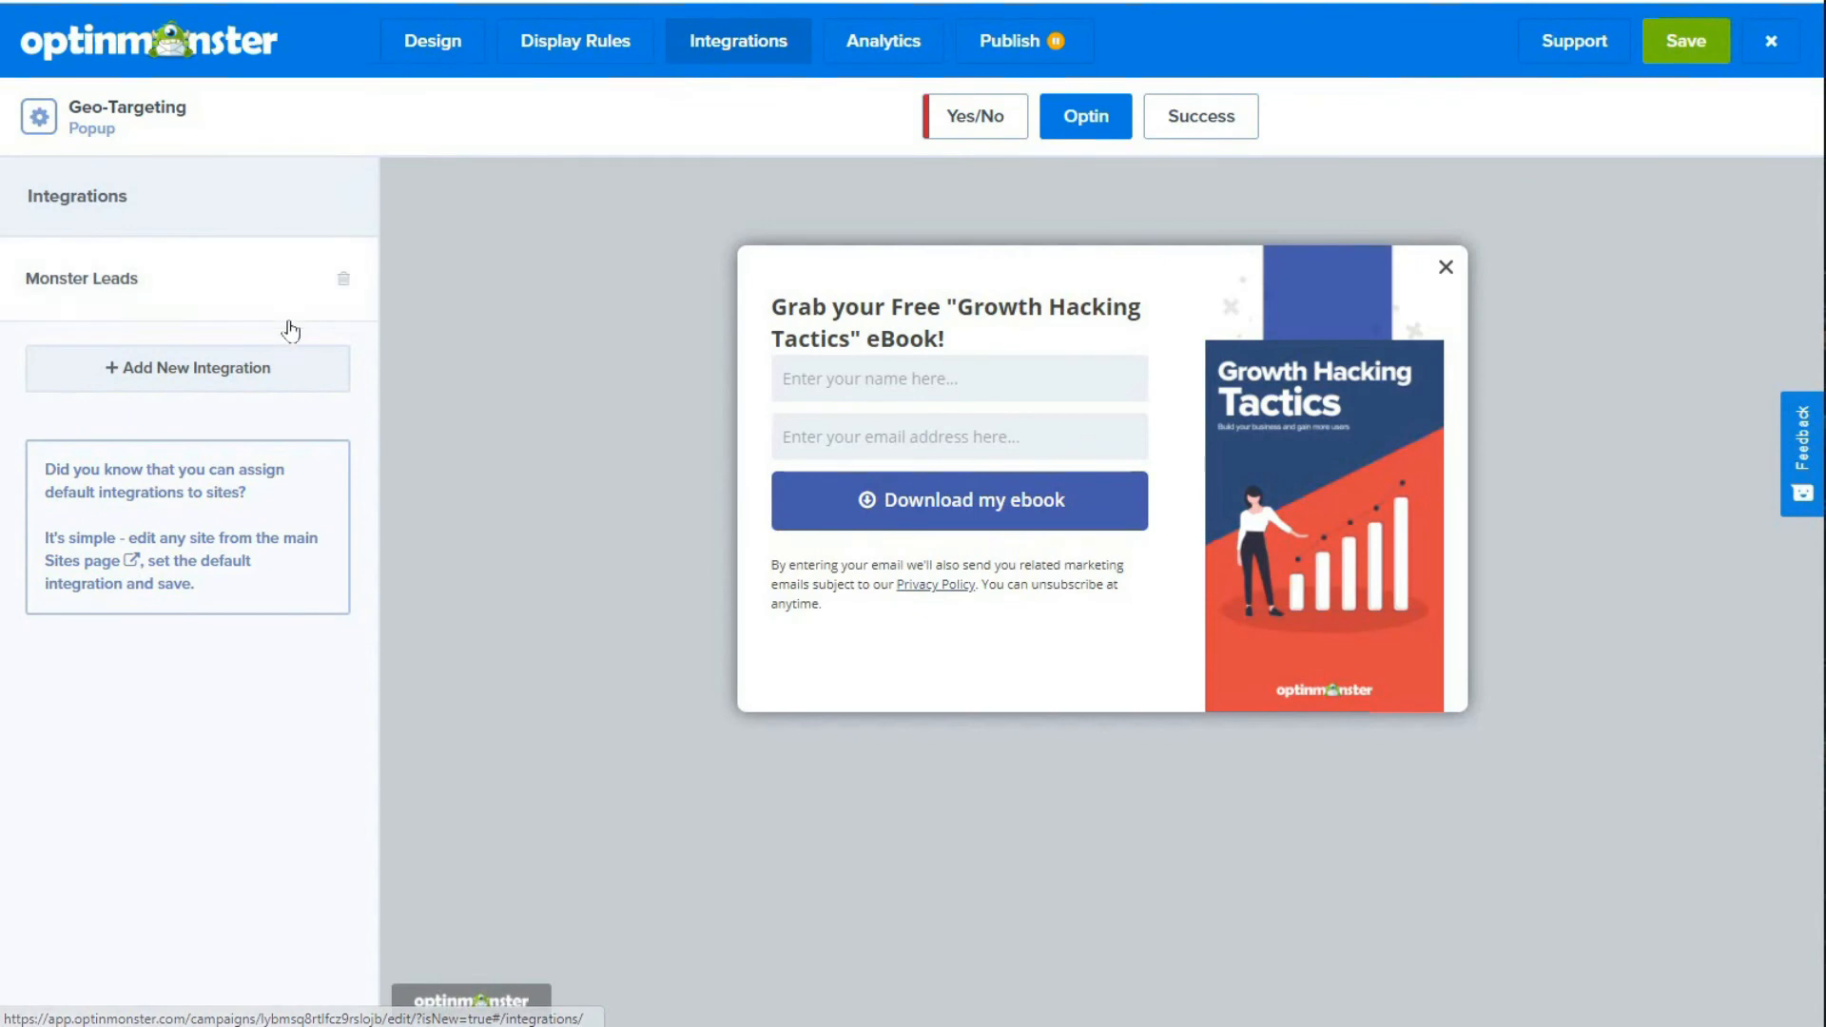
pyautogui.click(240, 372)
pyautogui.click(239, 339)
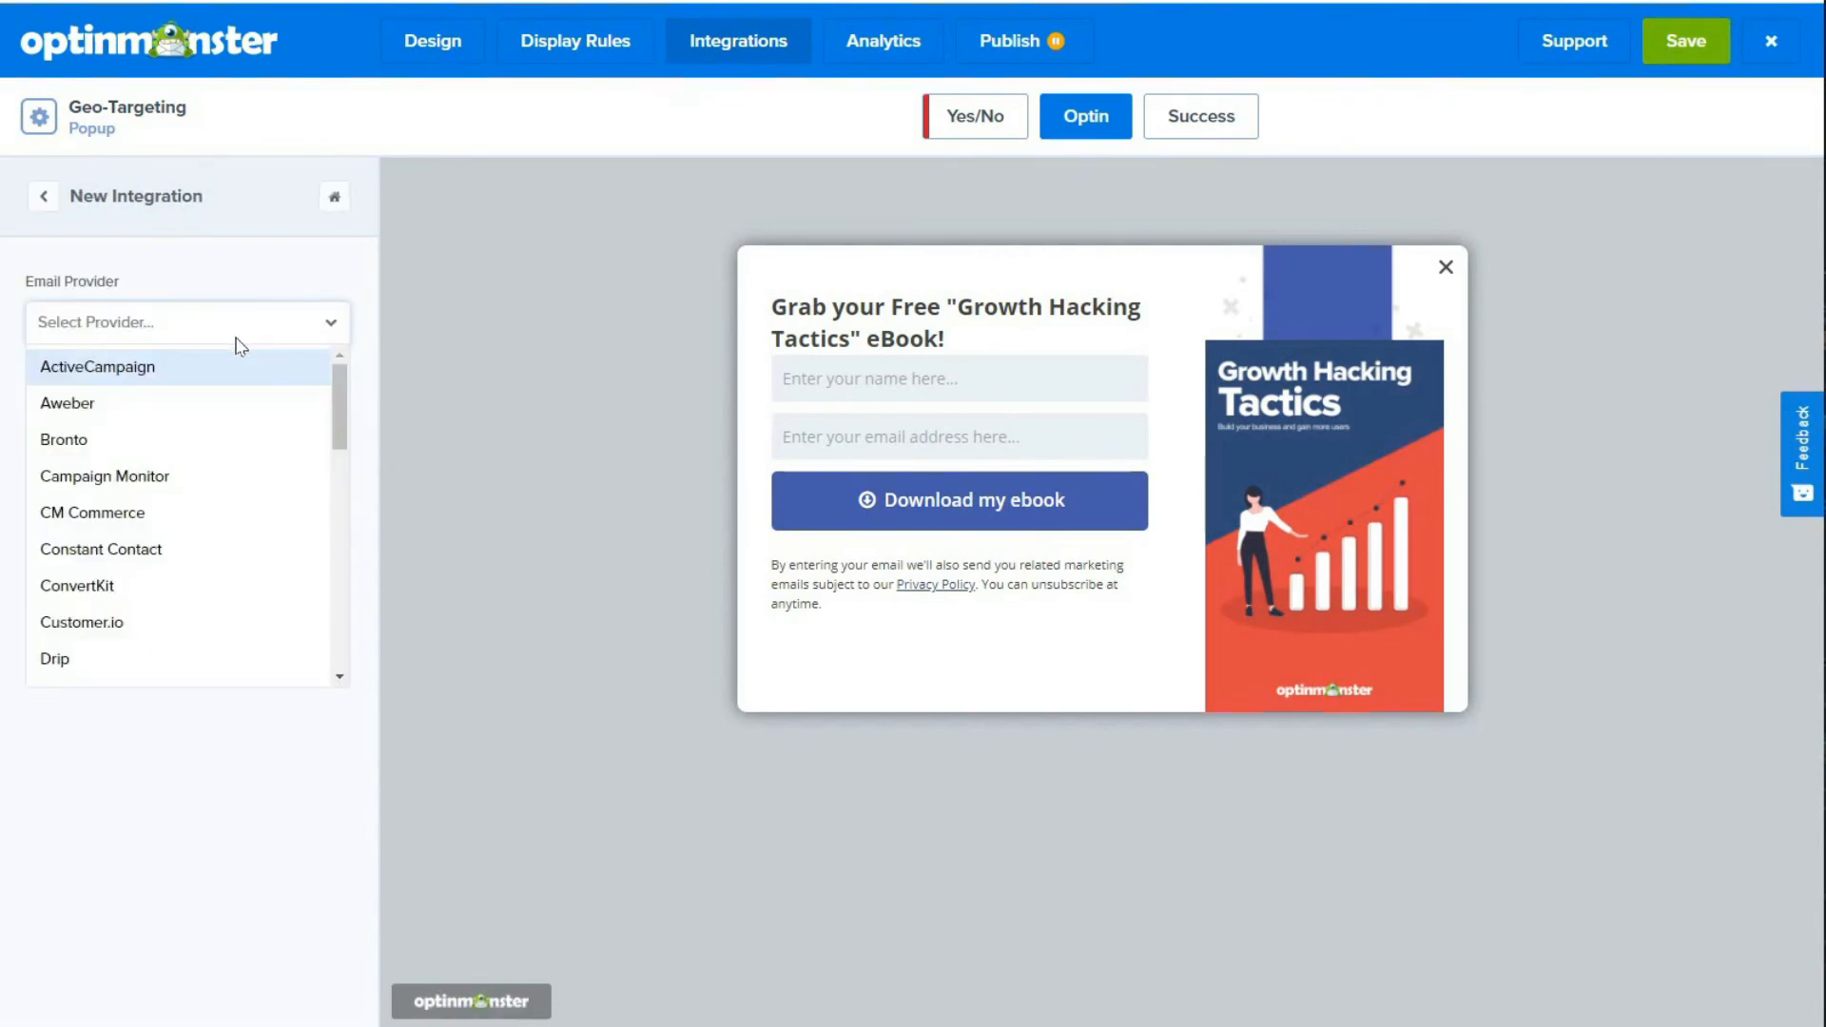
pyautogui.click(190, 566)
pyautogui.click(868, 50)
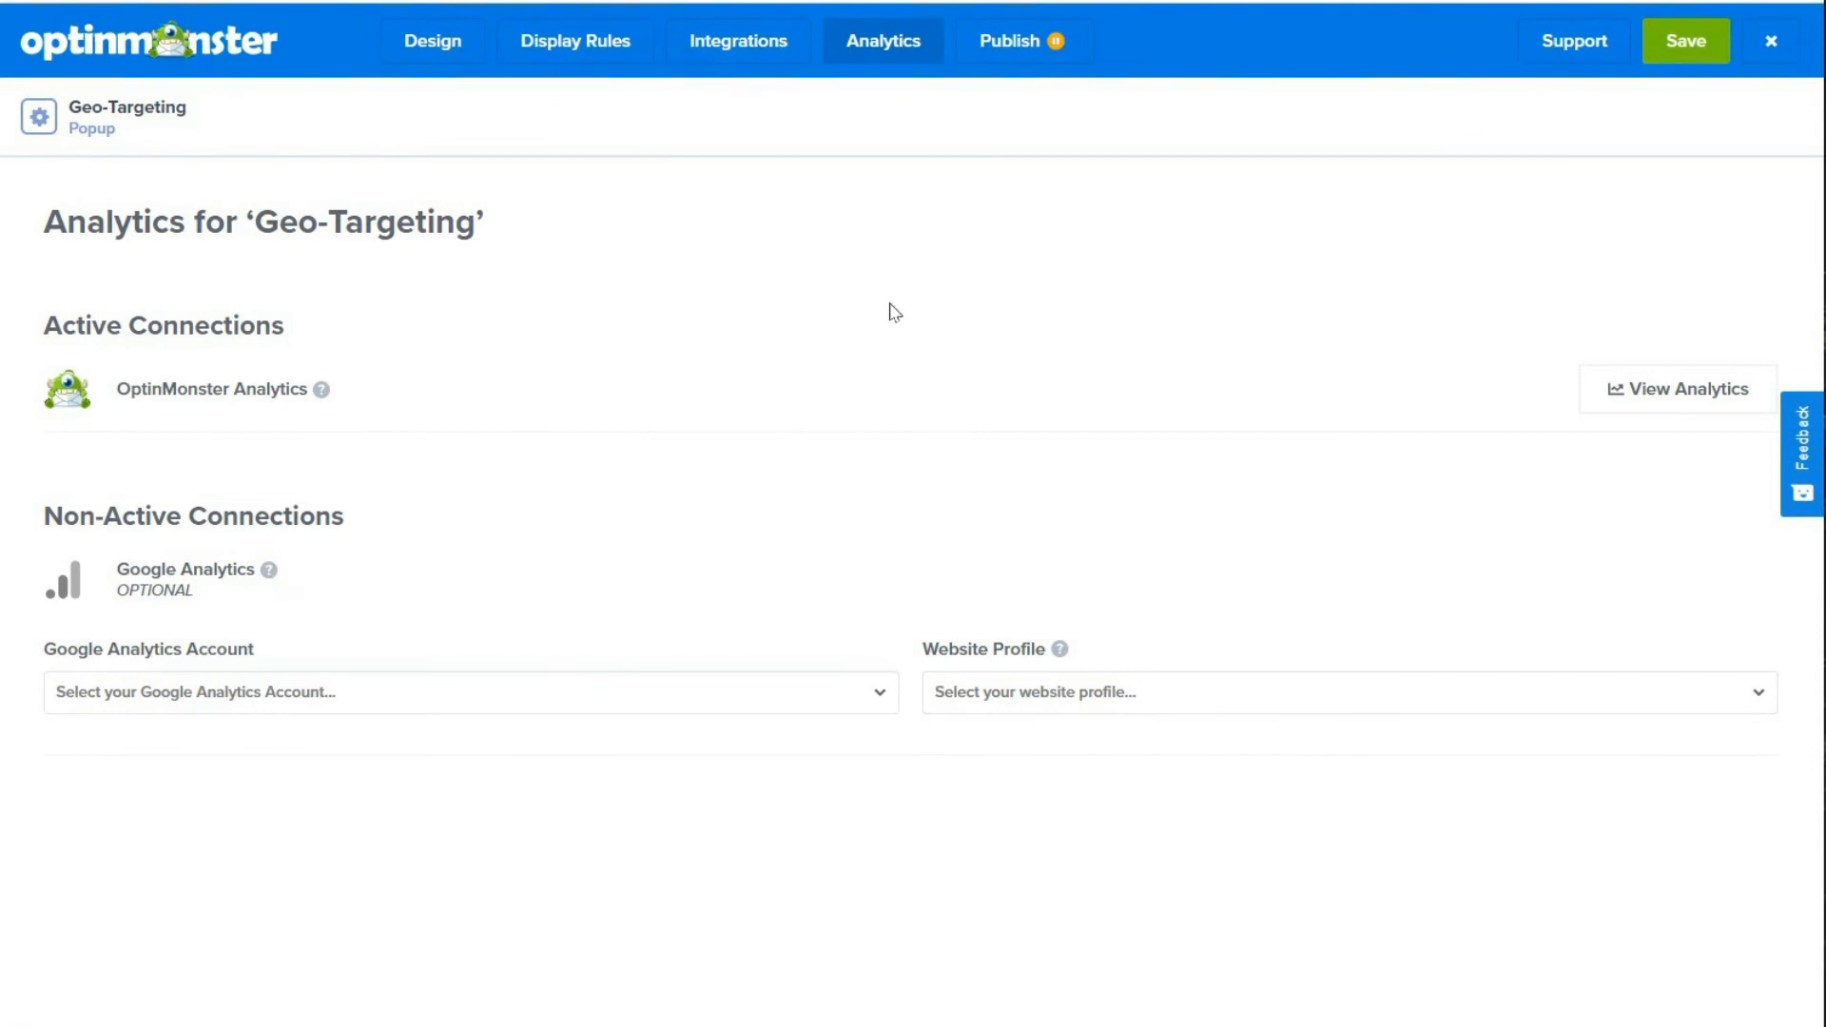
# Step: Set the campaign's publish status to Publish and save the campaign
pyautogui.click(1010, 55)
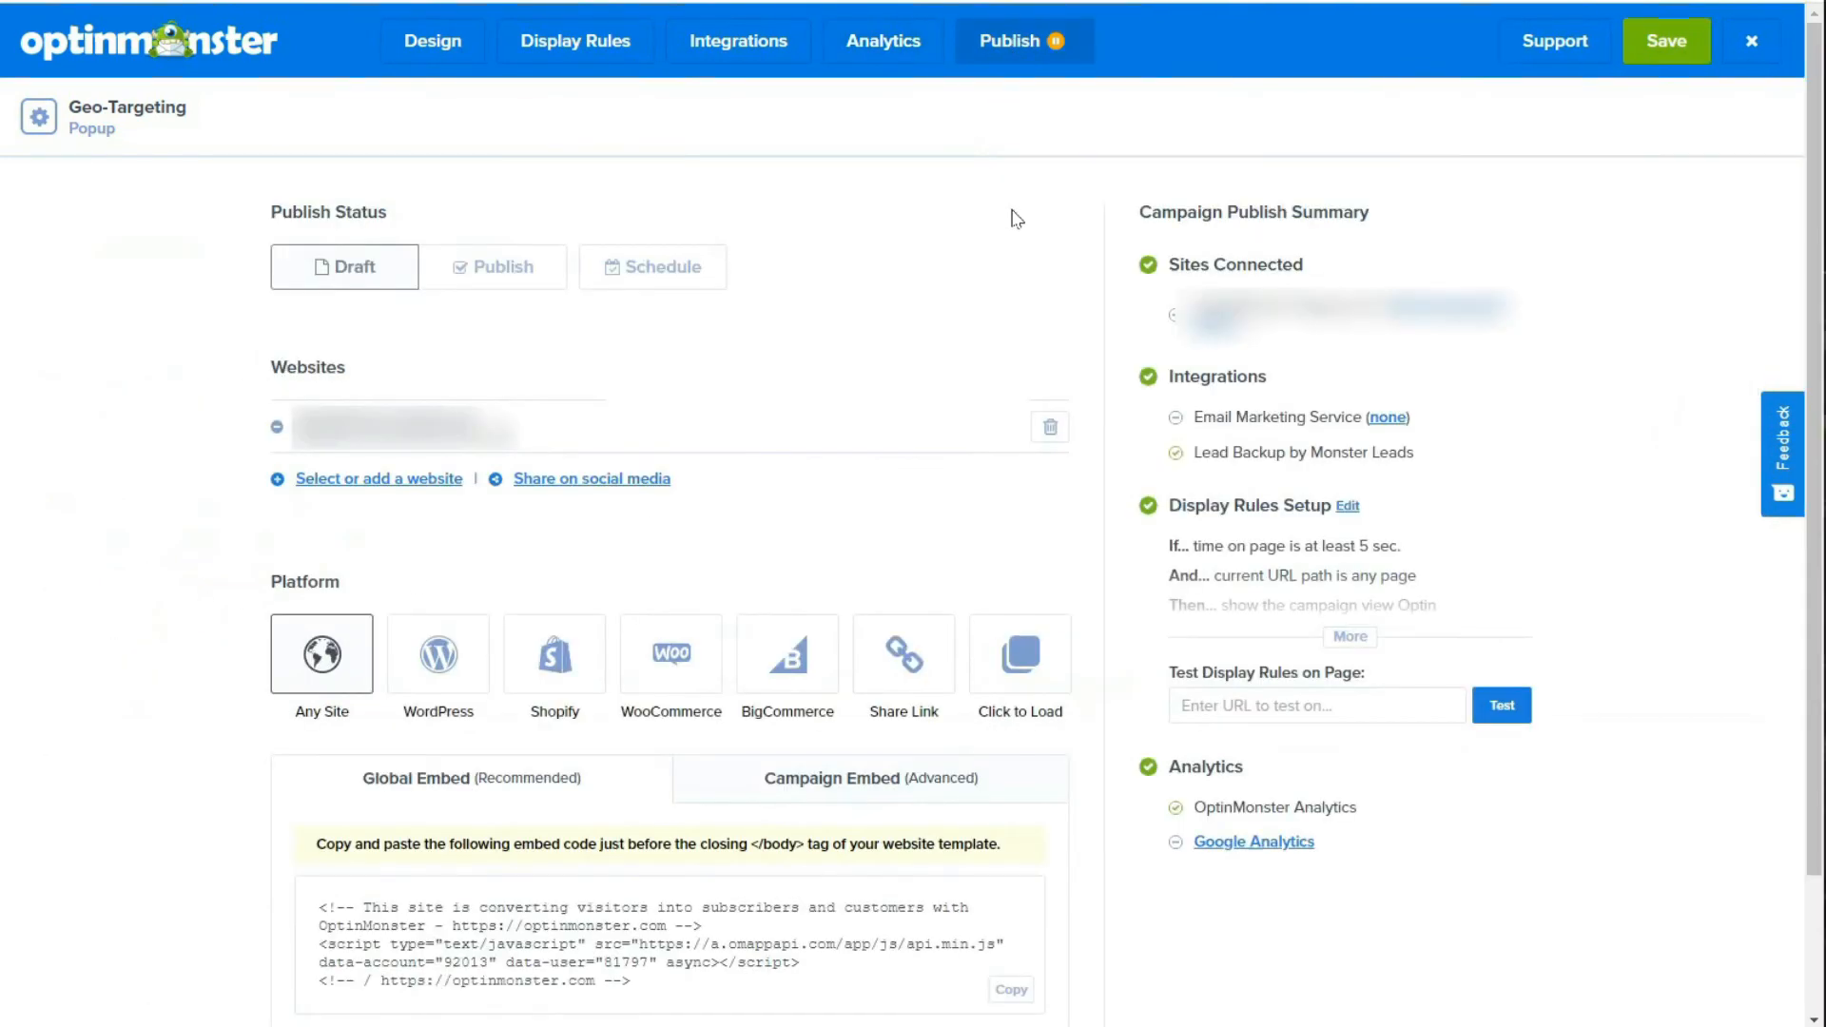
pyautogui.click(547, 266)
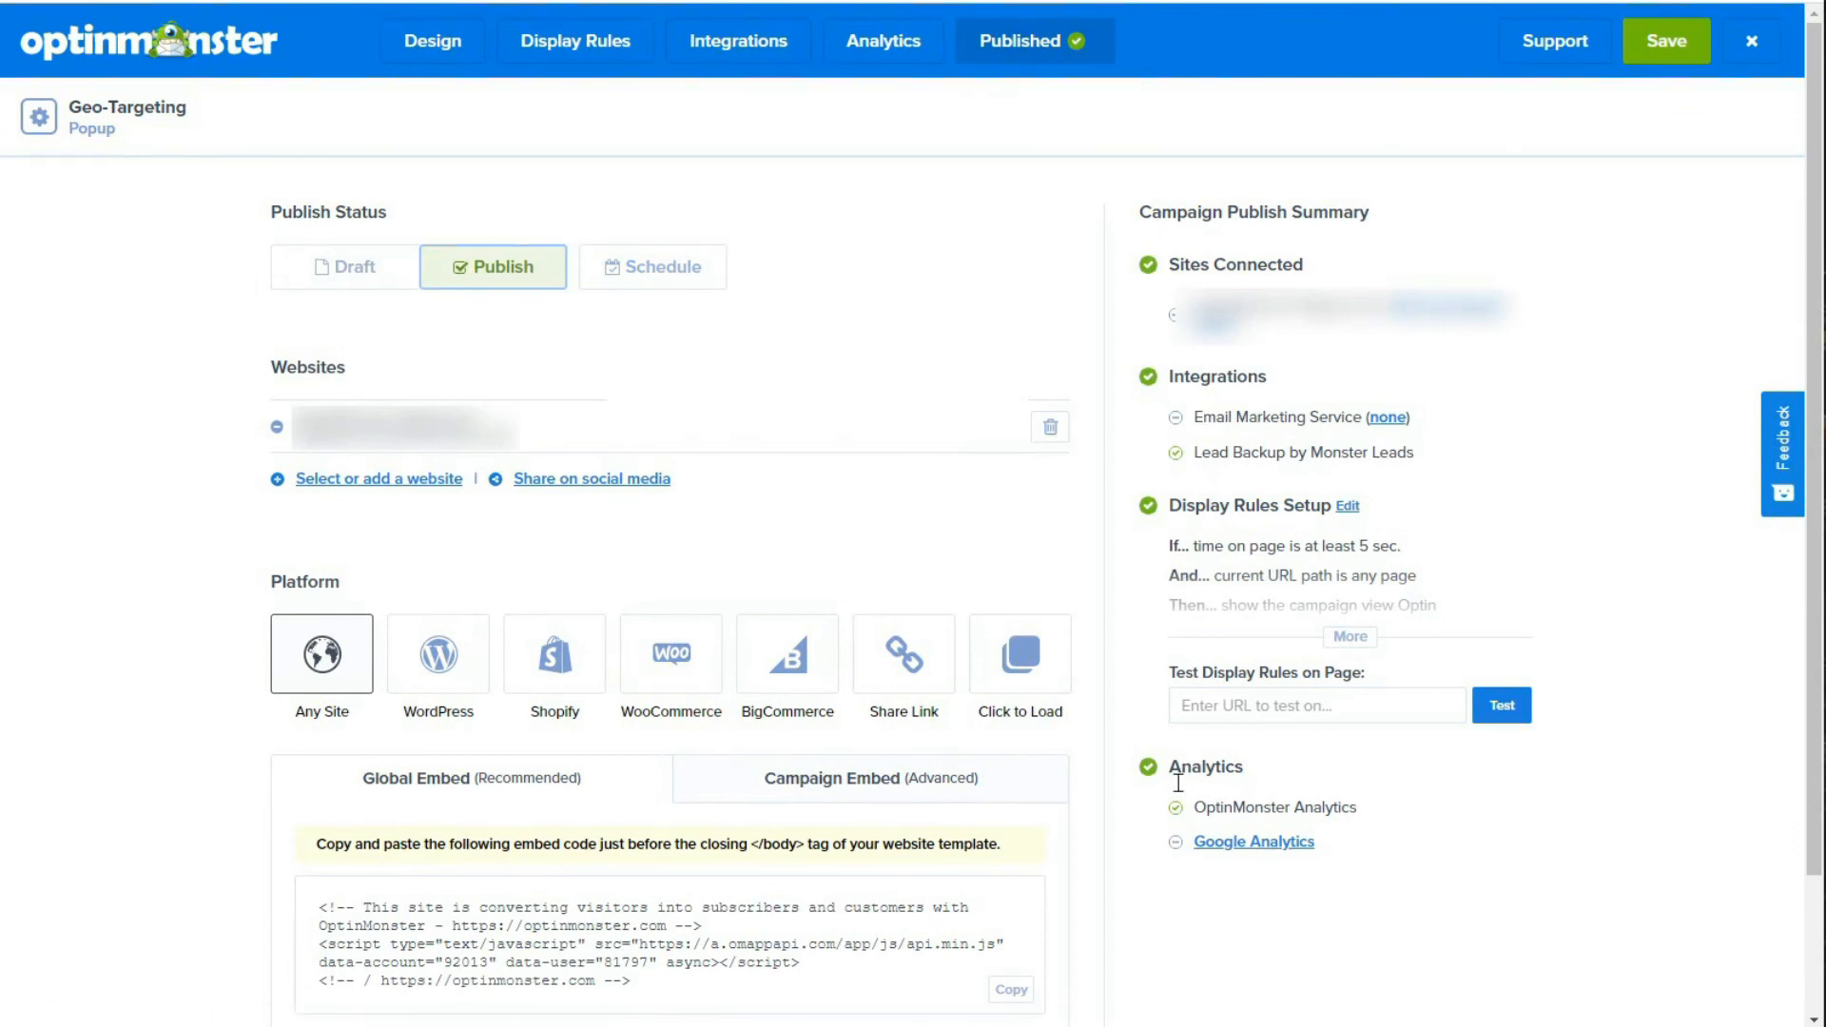
pyautogui.click(1645, 45)
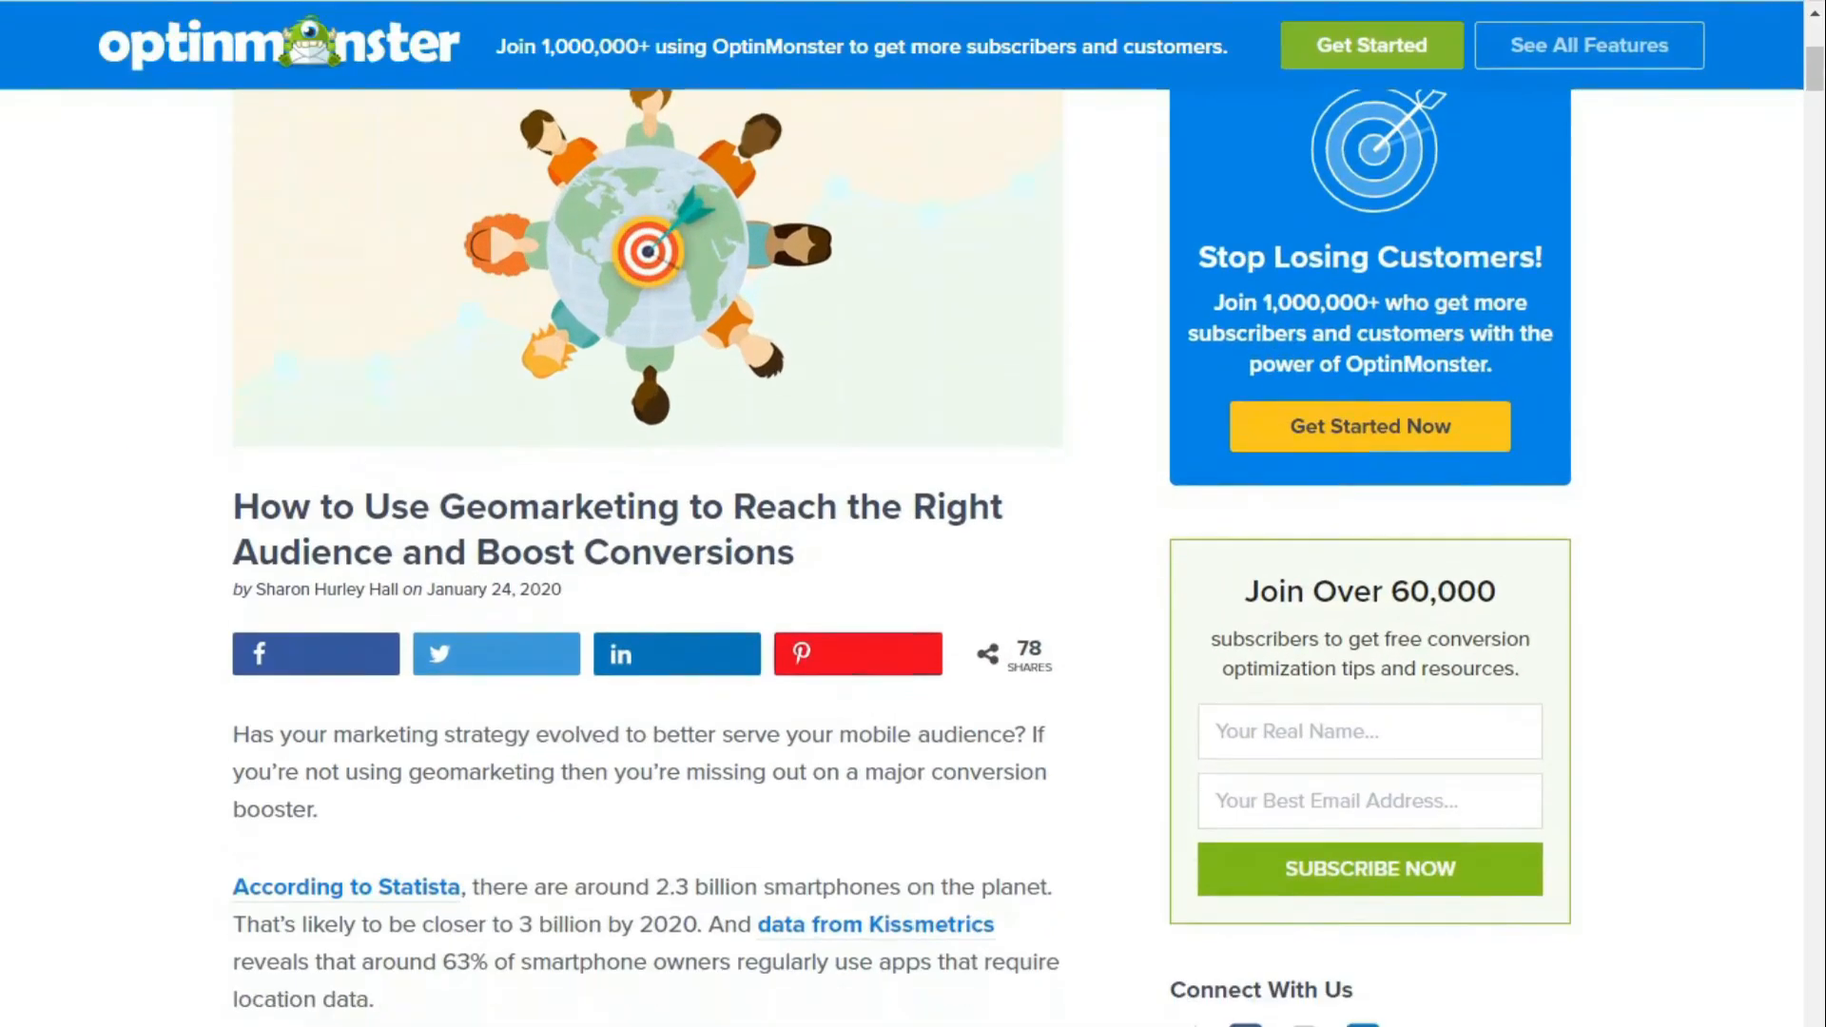
pyautogui.scroll(-3, 901, 557)
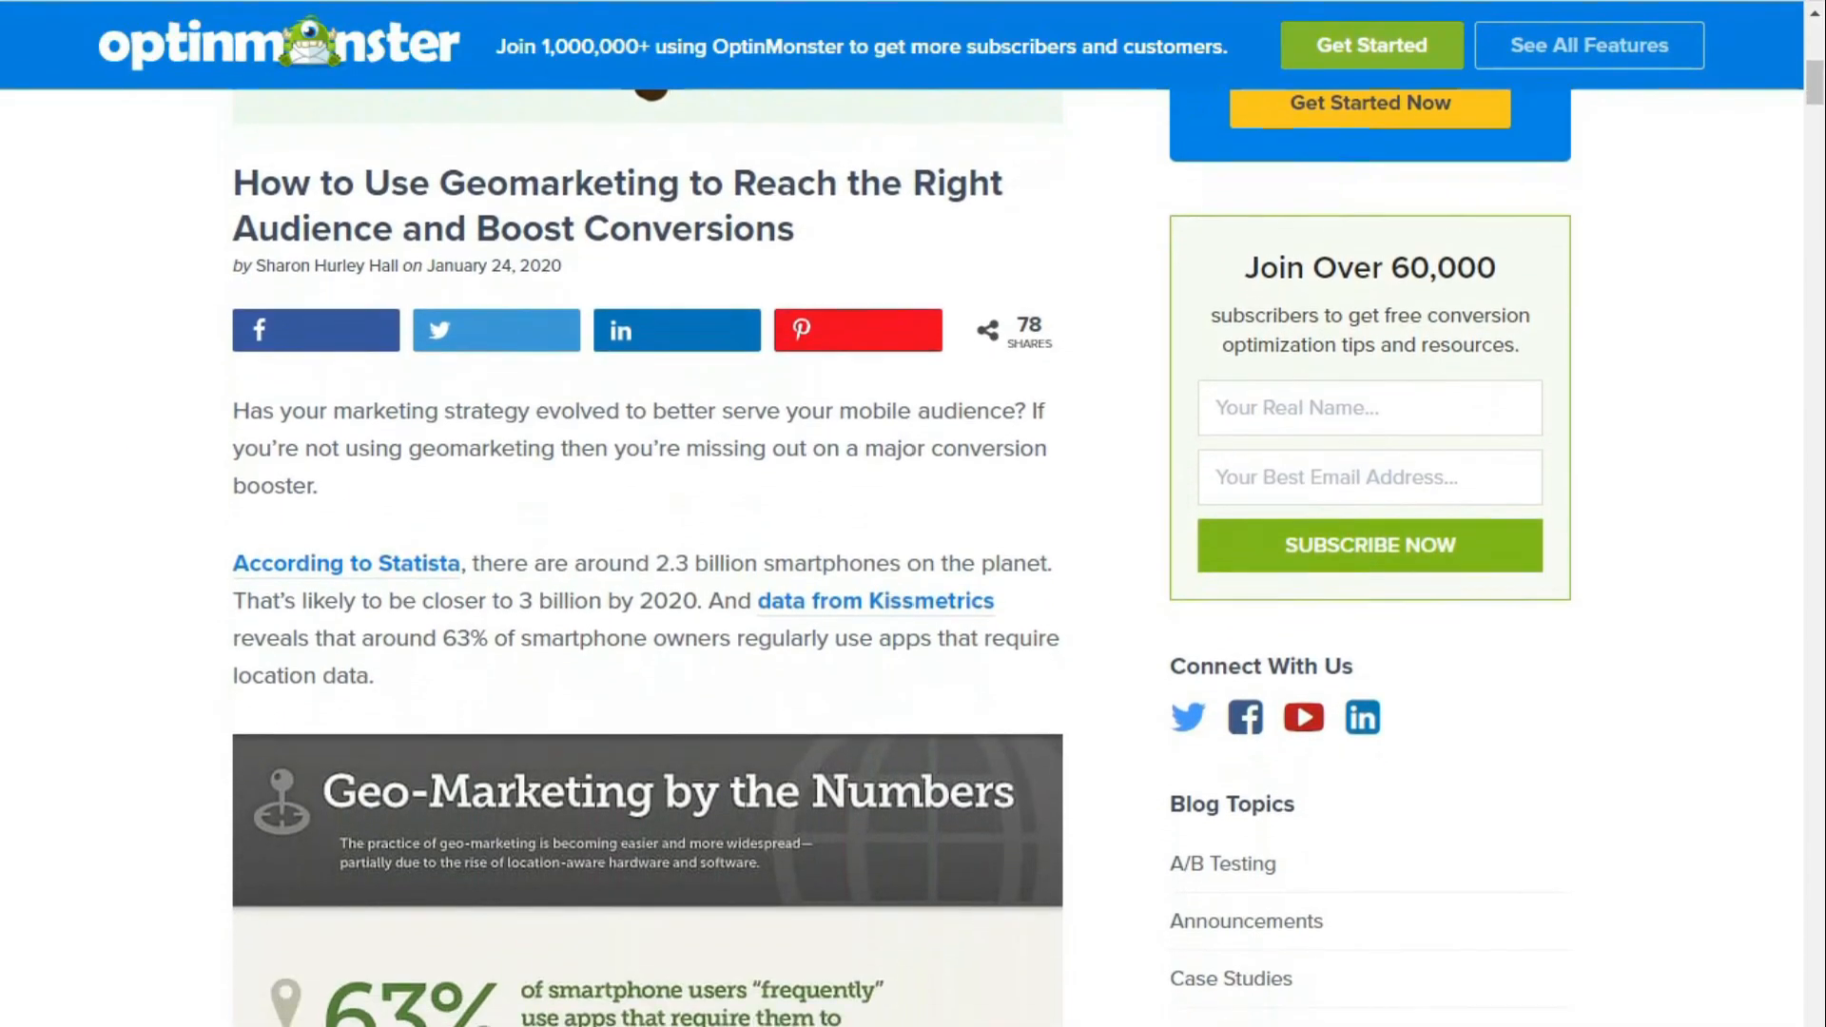
pyautogui.scroll(-3, 901, 557)
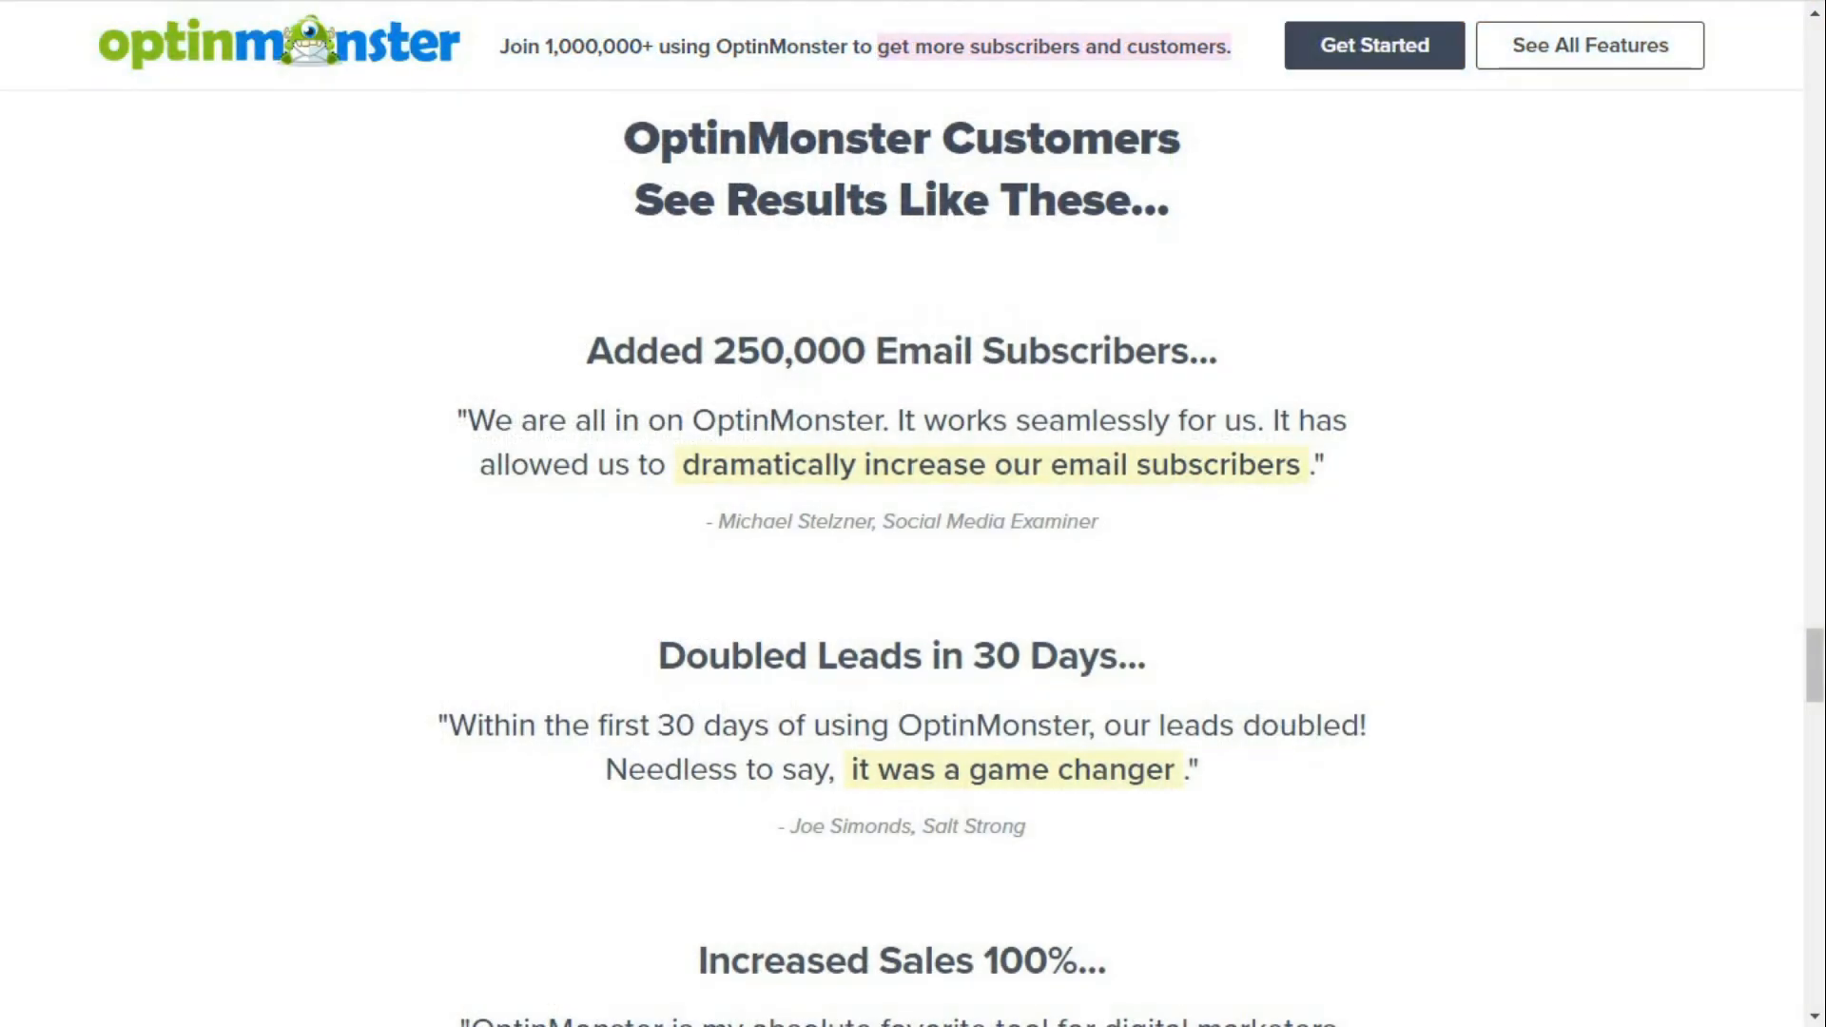
pyautogui.scroll(-2, 901, 558)
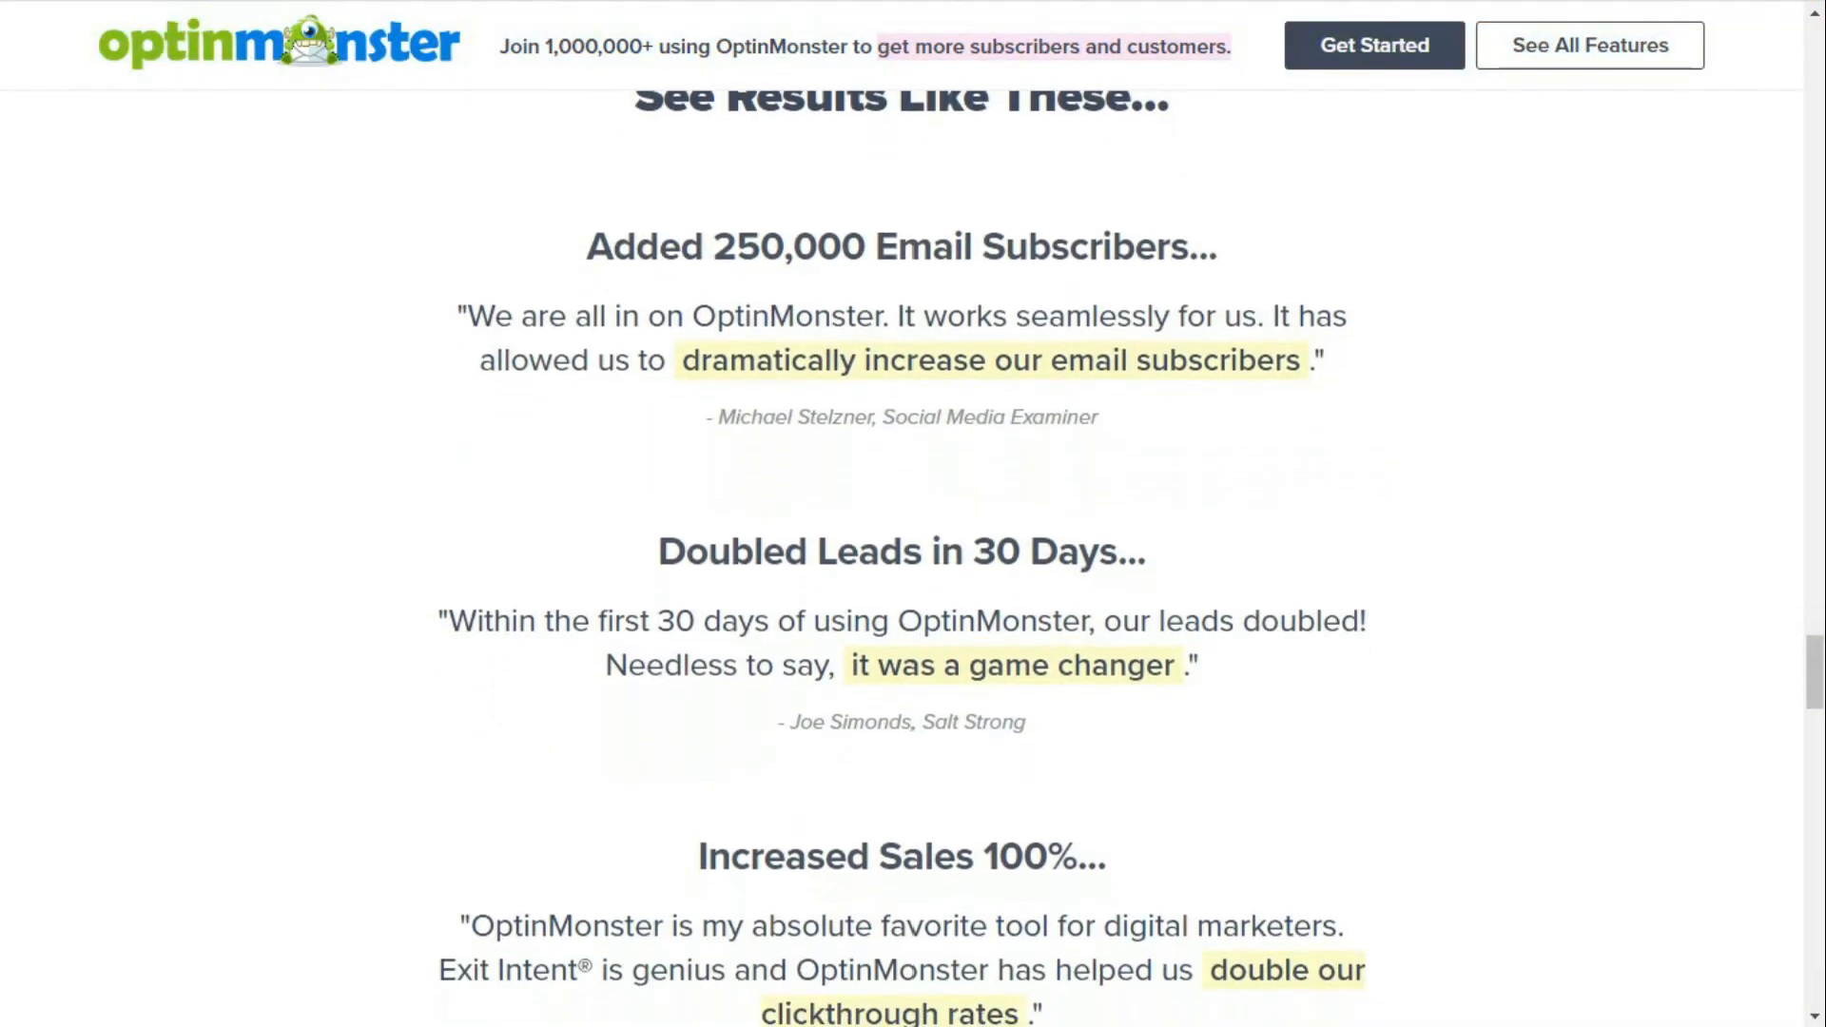
pyautogui.scroll(-3, 902, 557)
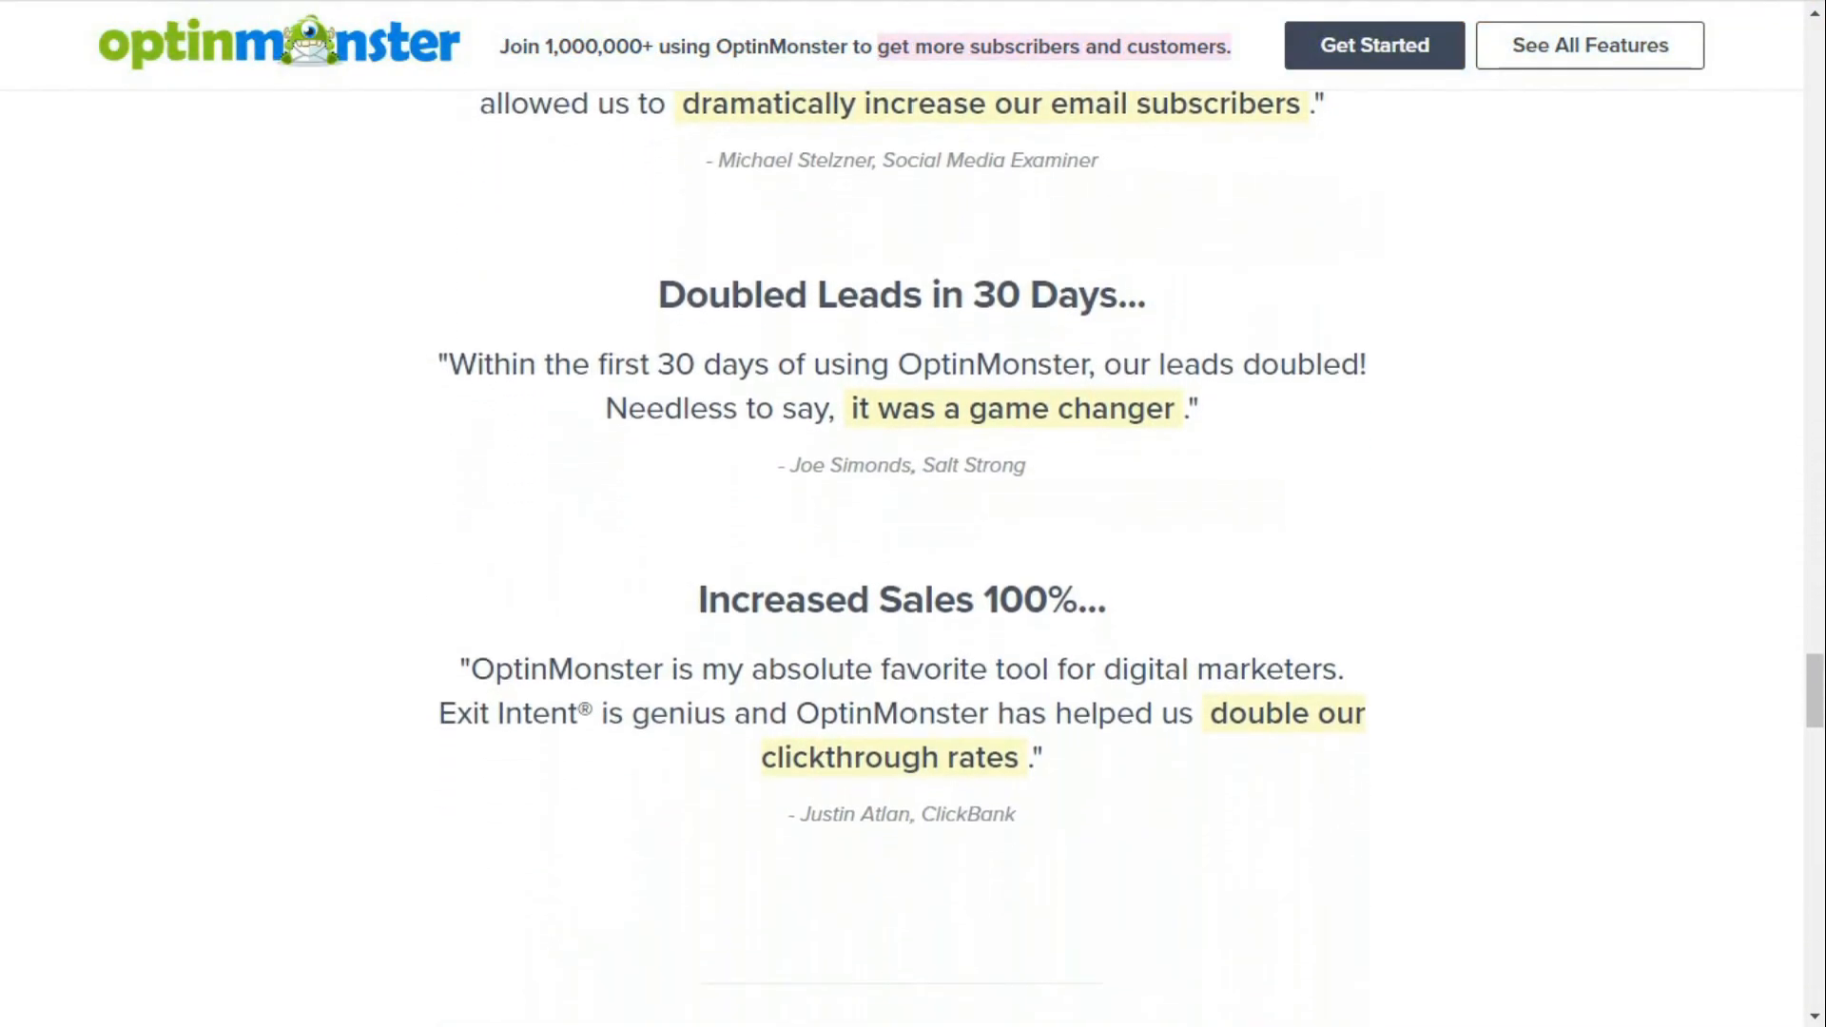
pyautogui.scroll(-3, 902, 557)
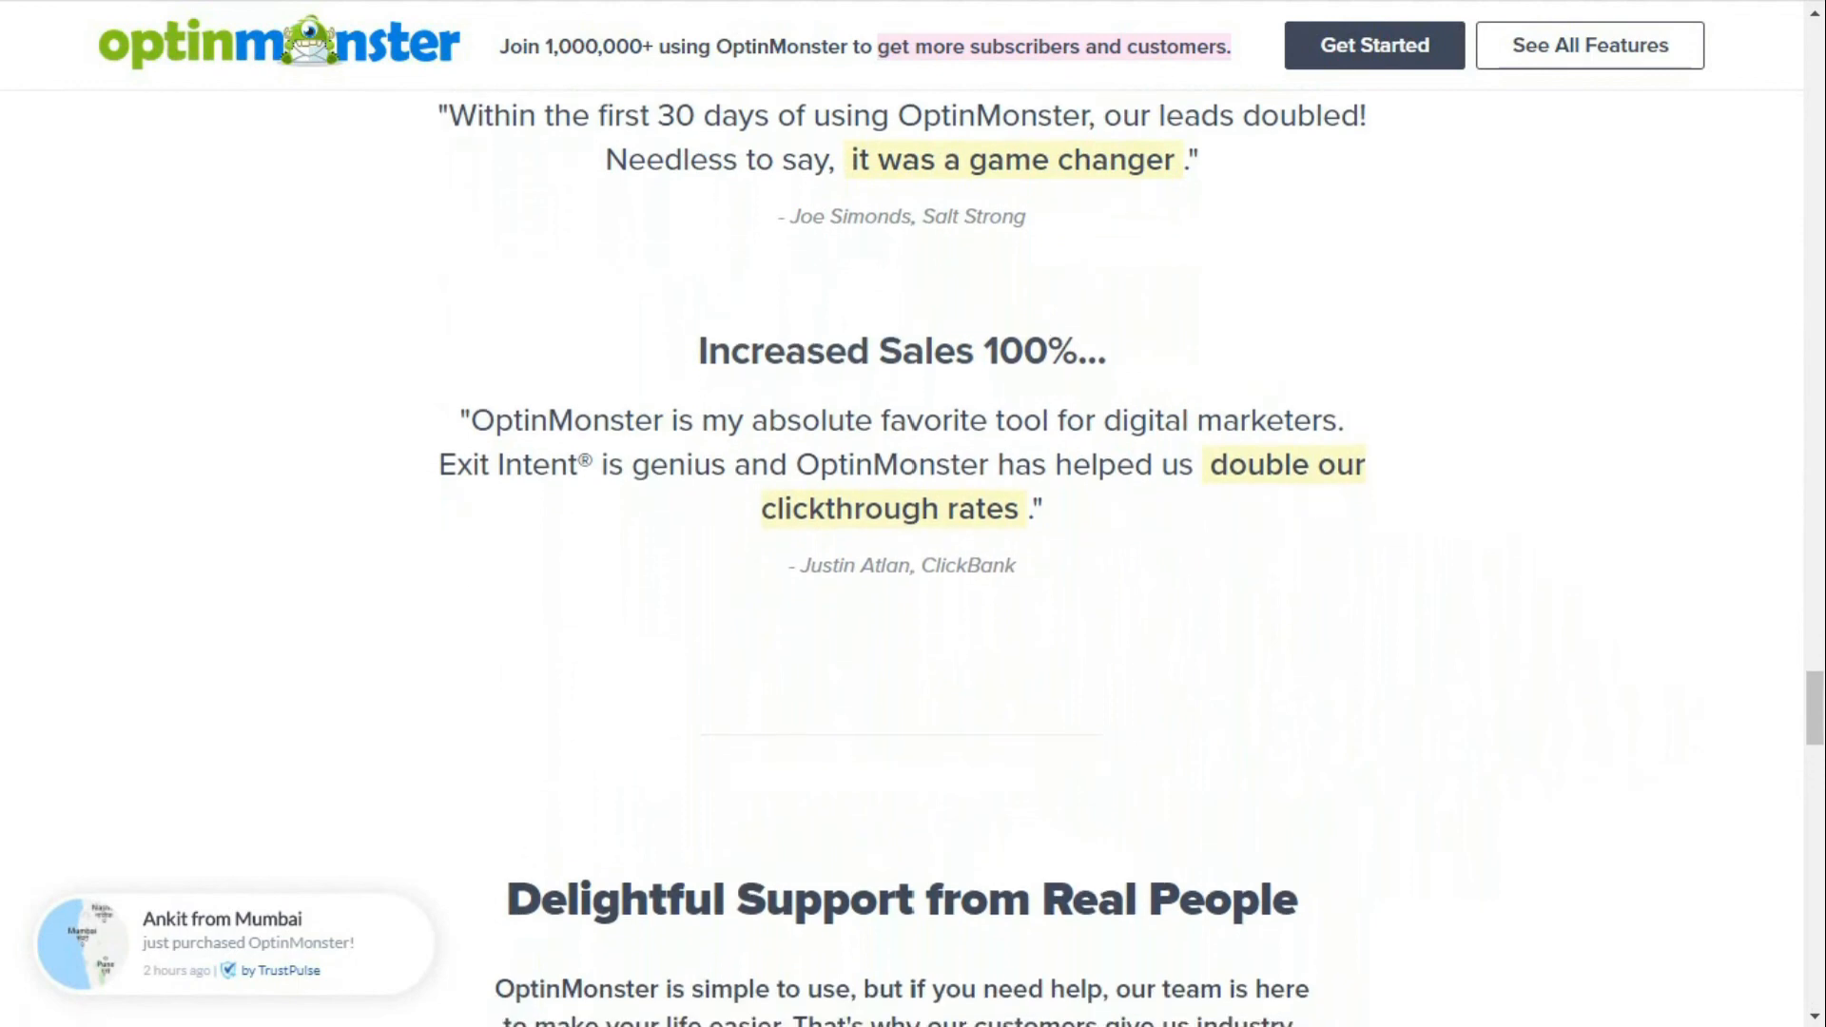
pyautogui.scroll(-1, 902, 558)
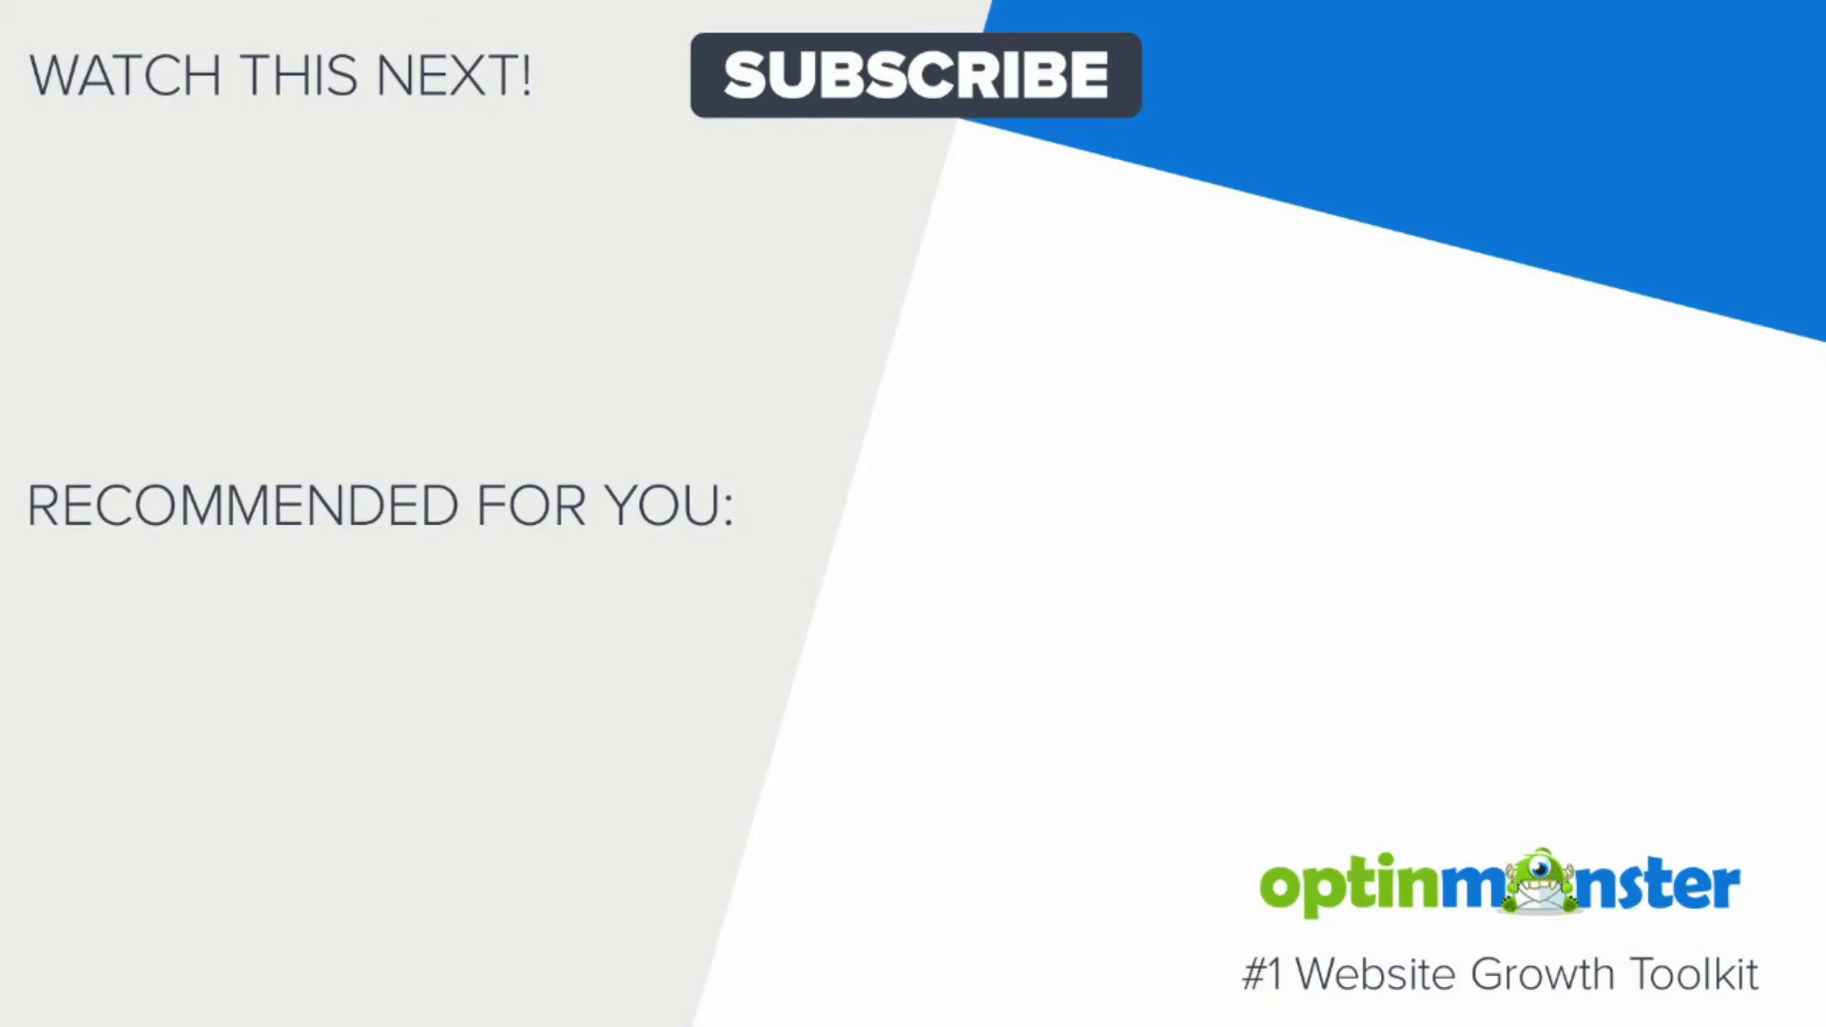